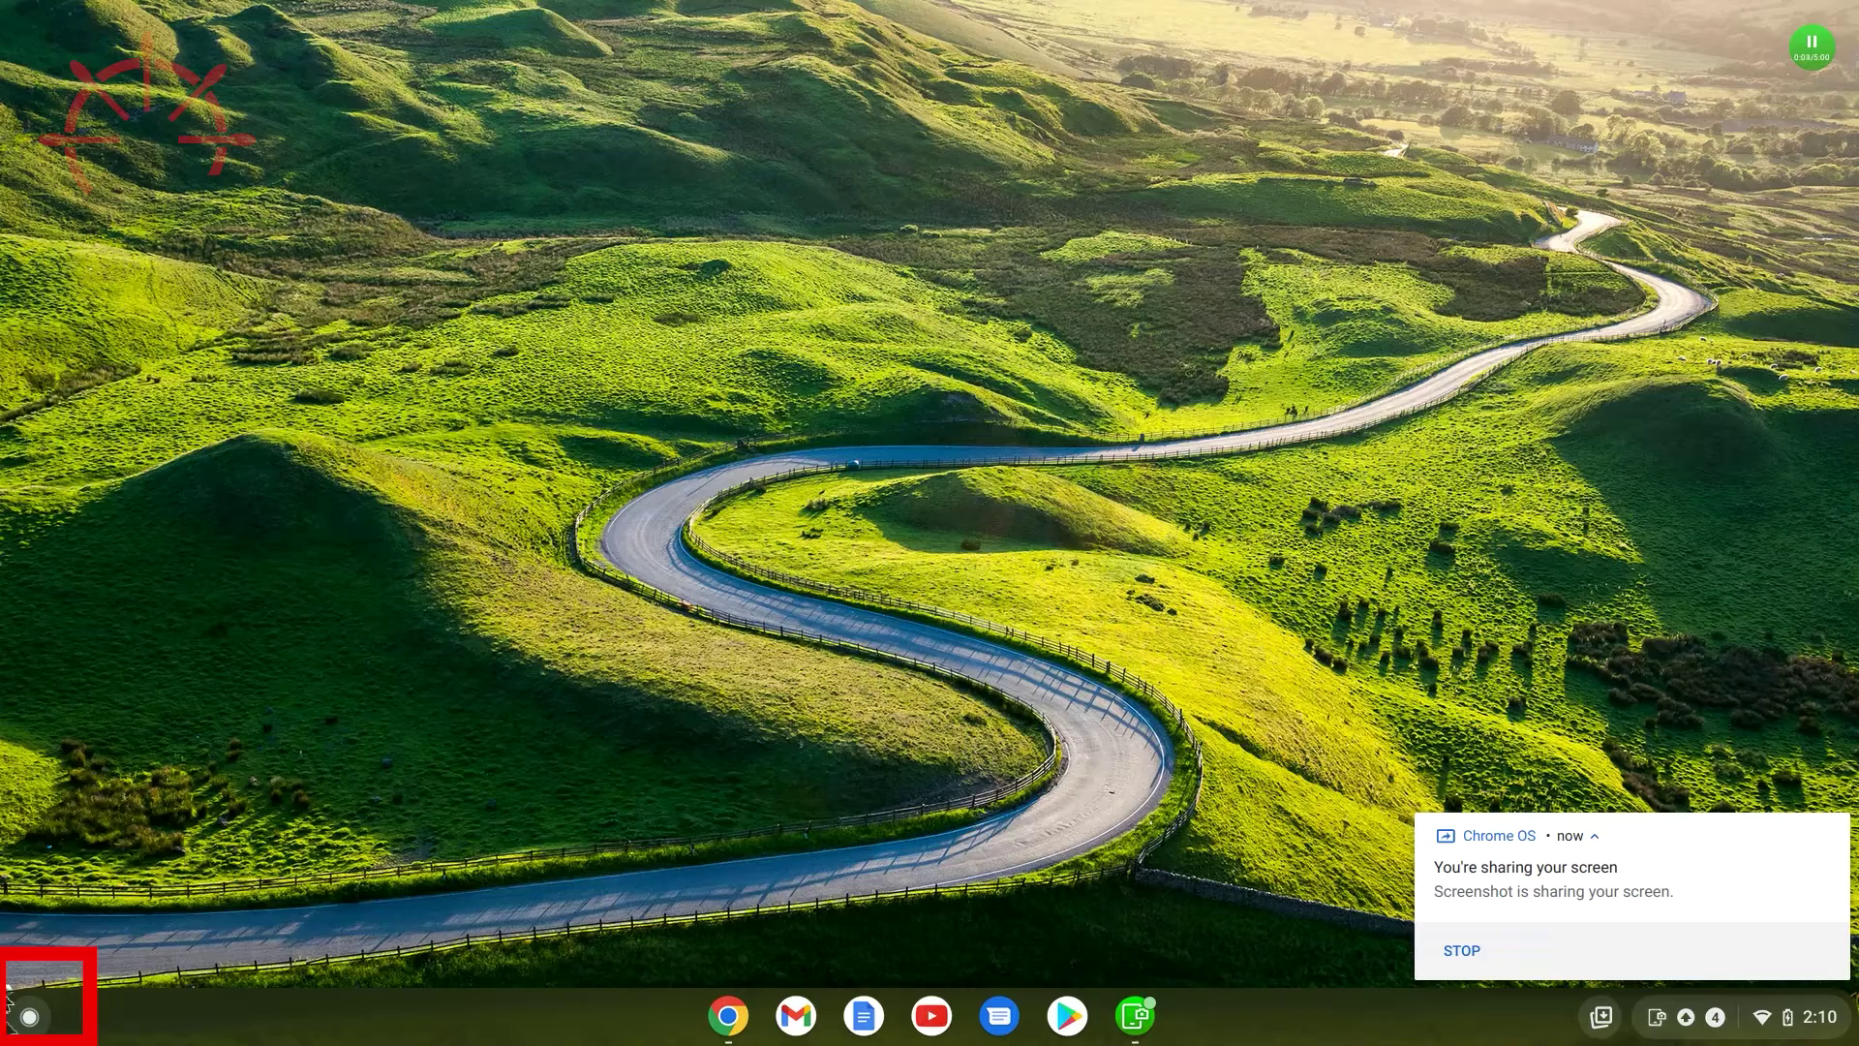
Step: Launch the Files app through the launcher search
click(29, 1017)
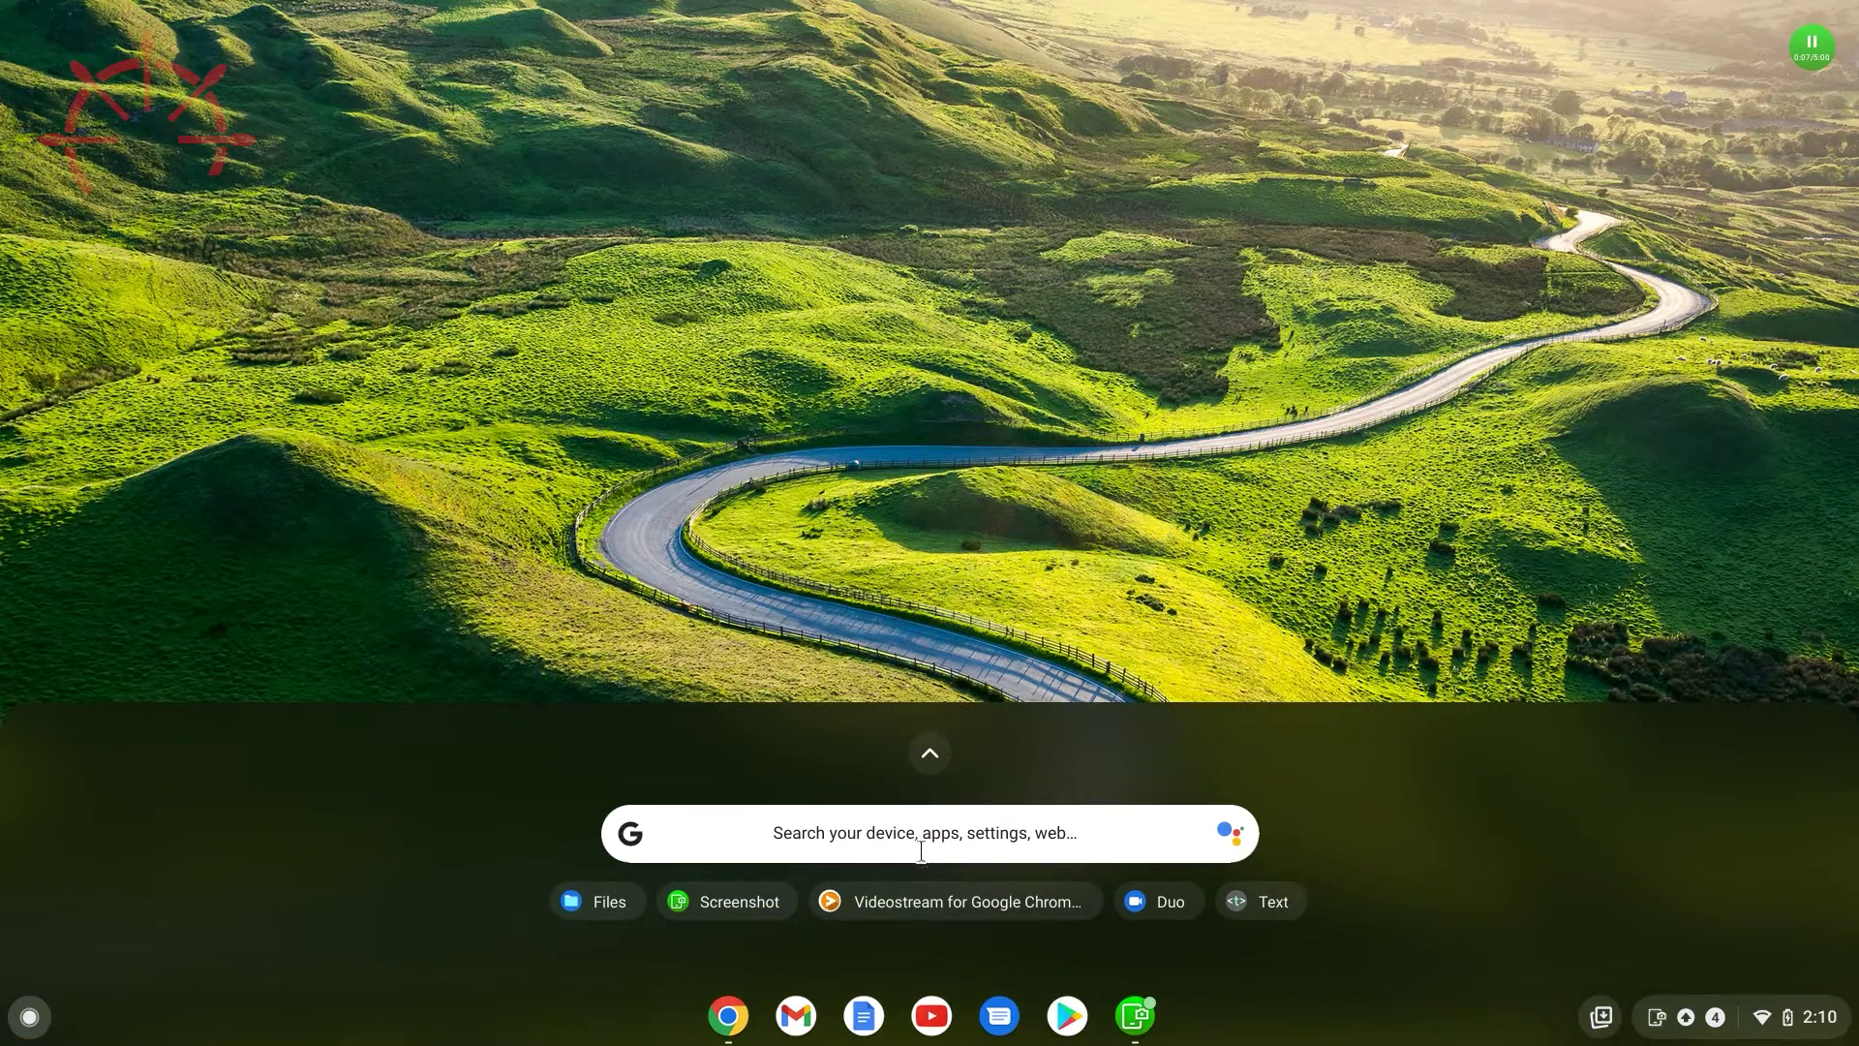
click(928, 842)
text(f)
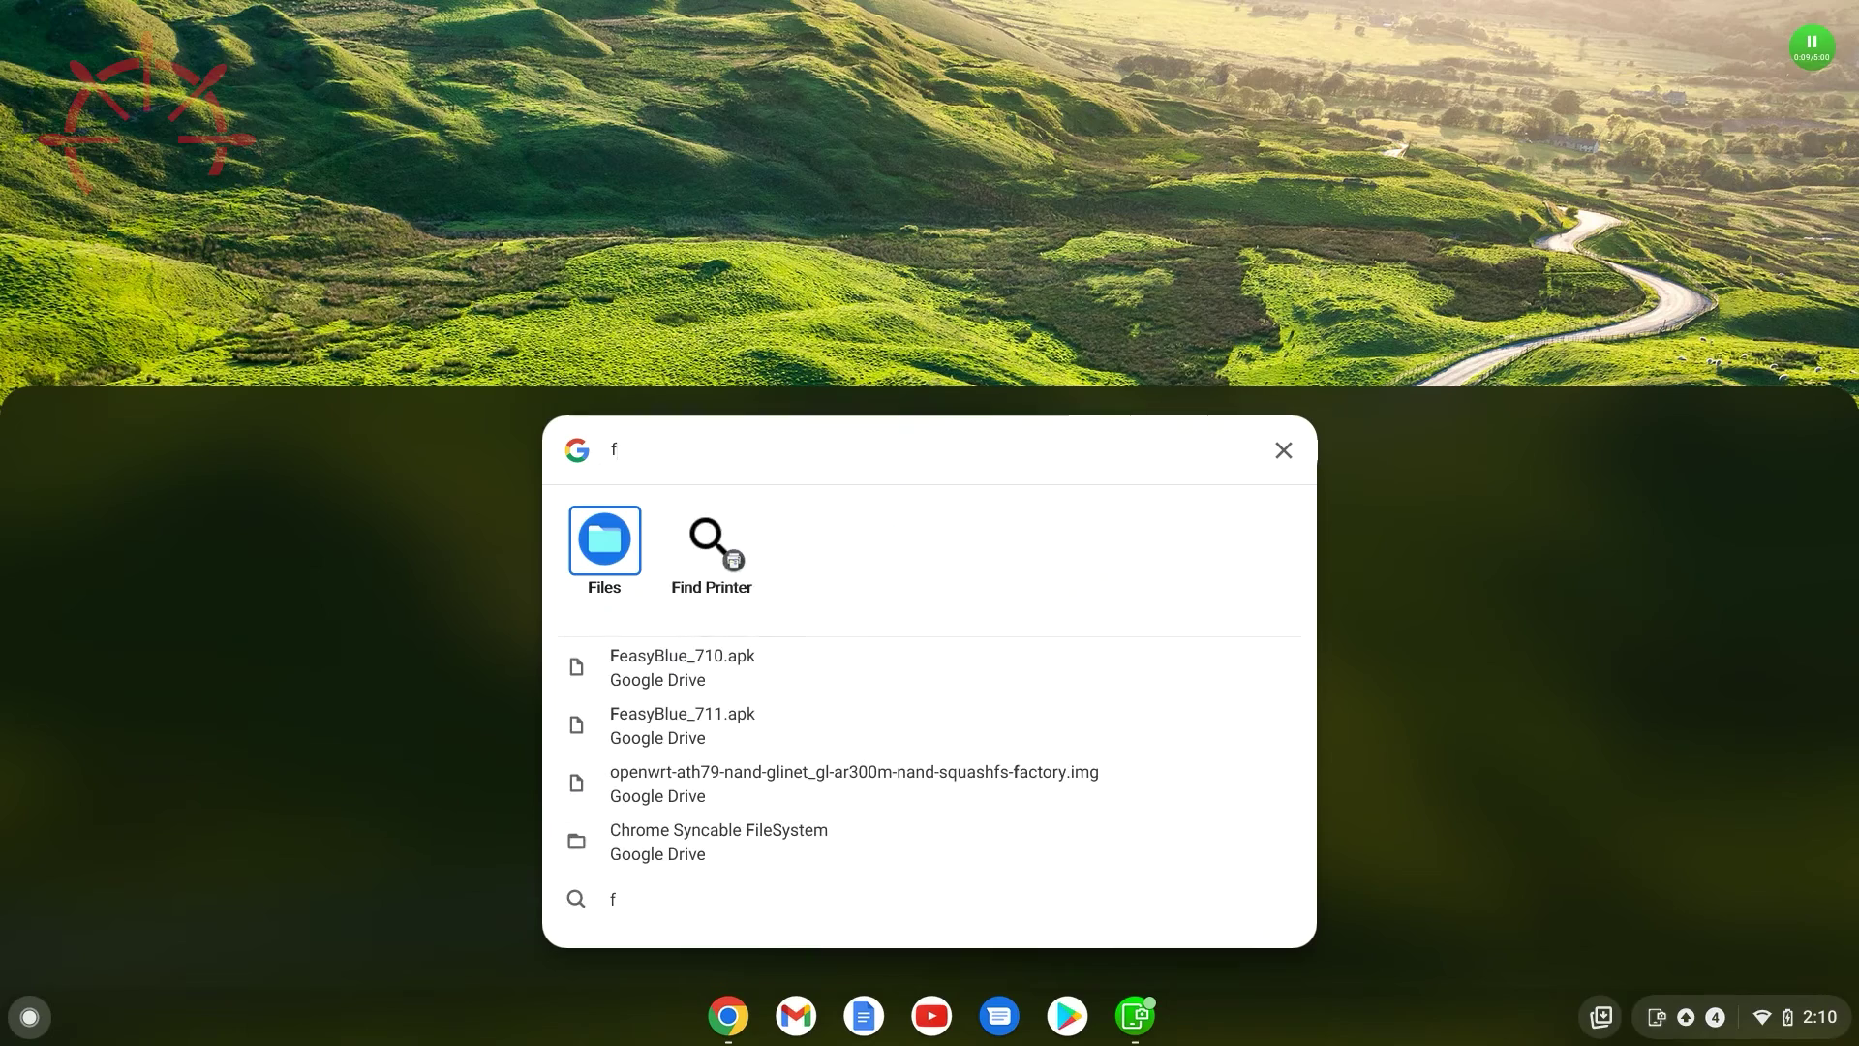
text(iles)
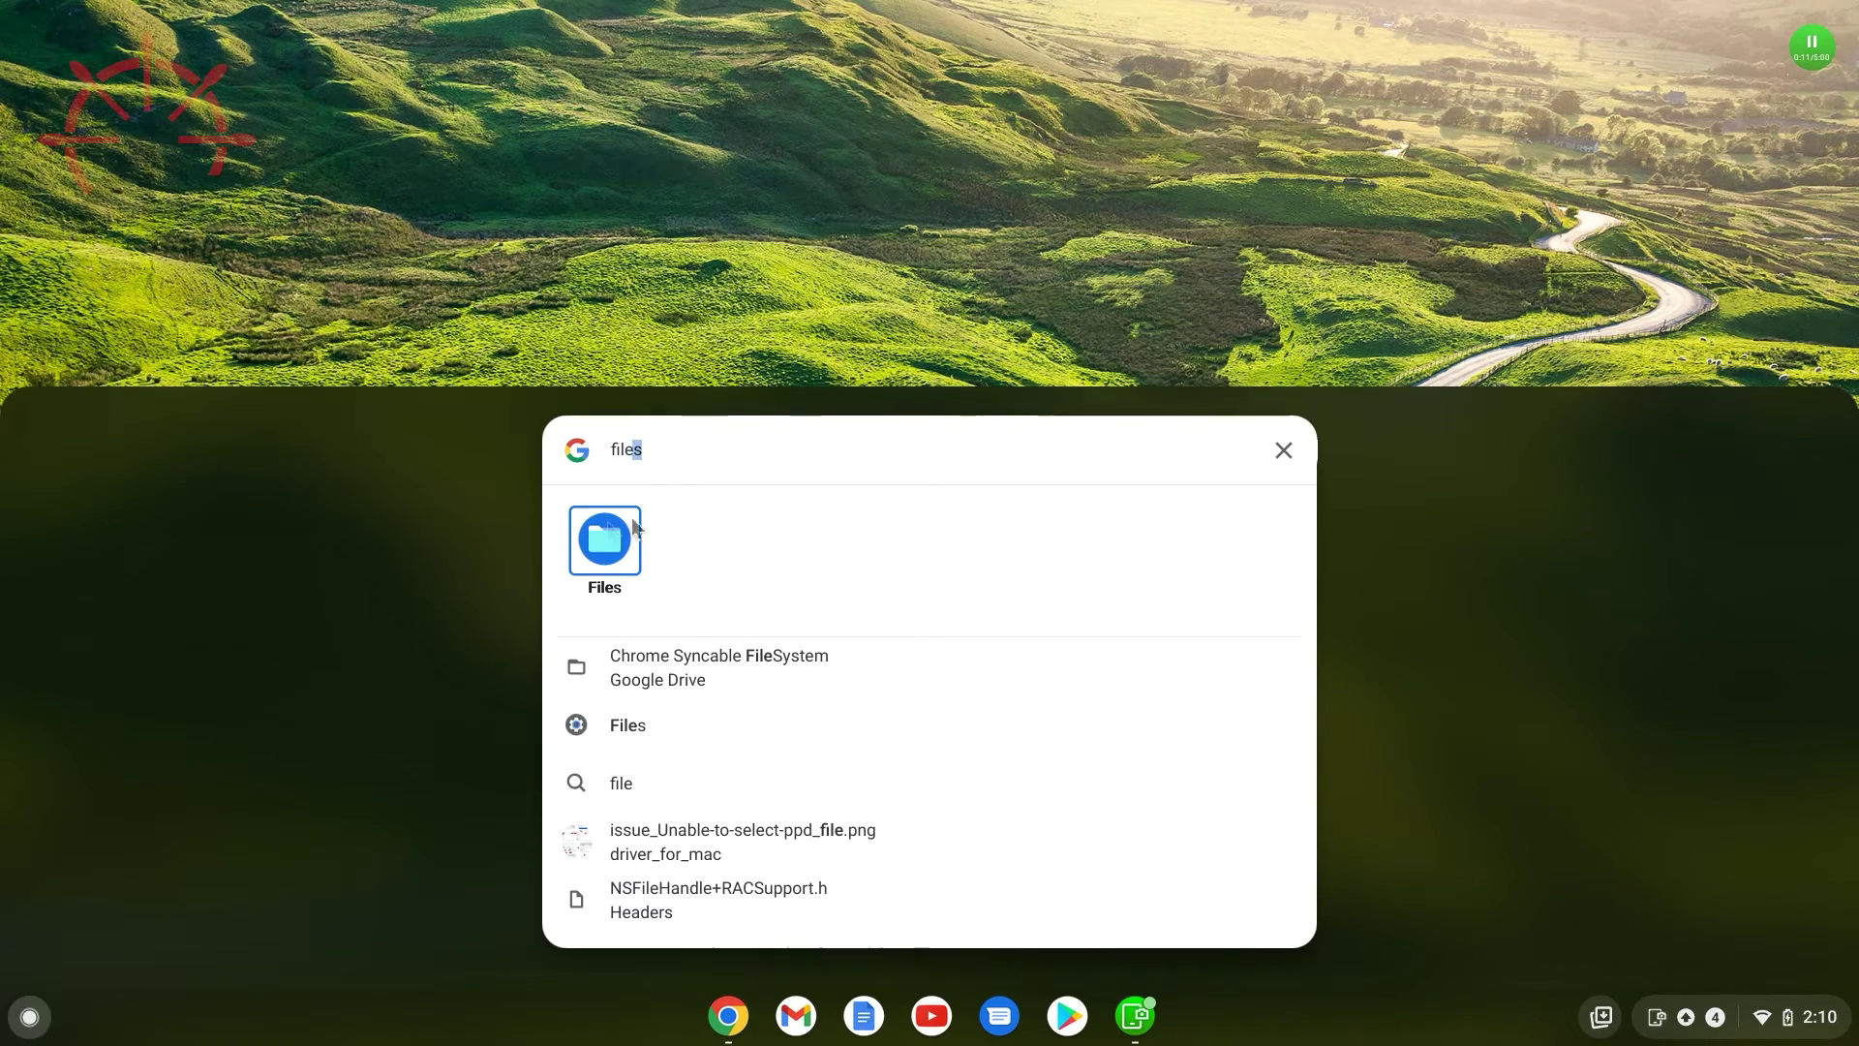
click(600, 537)
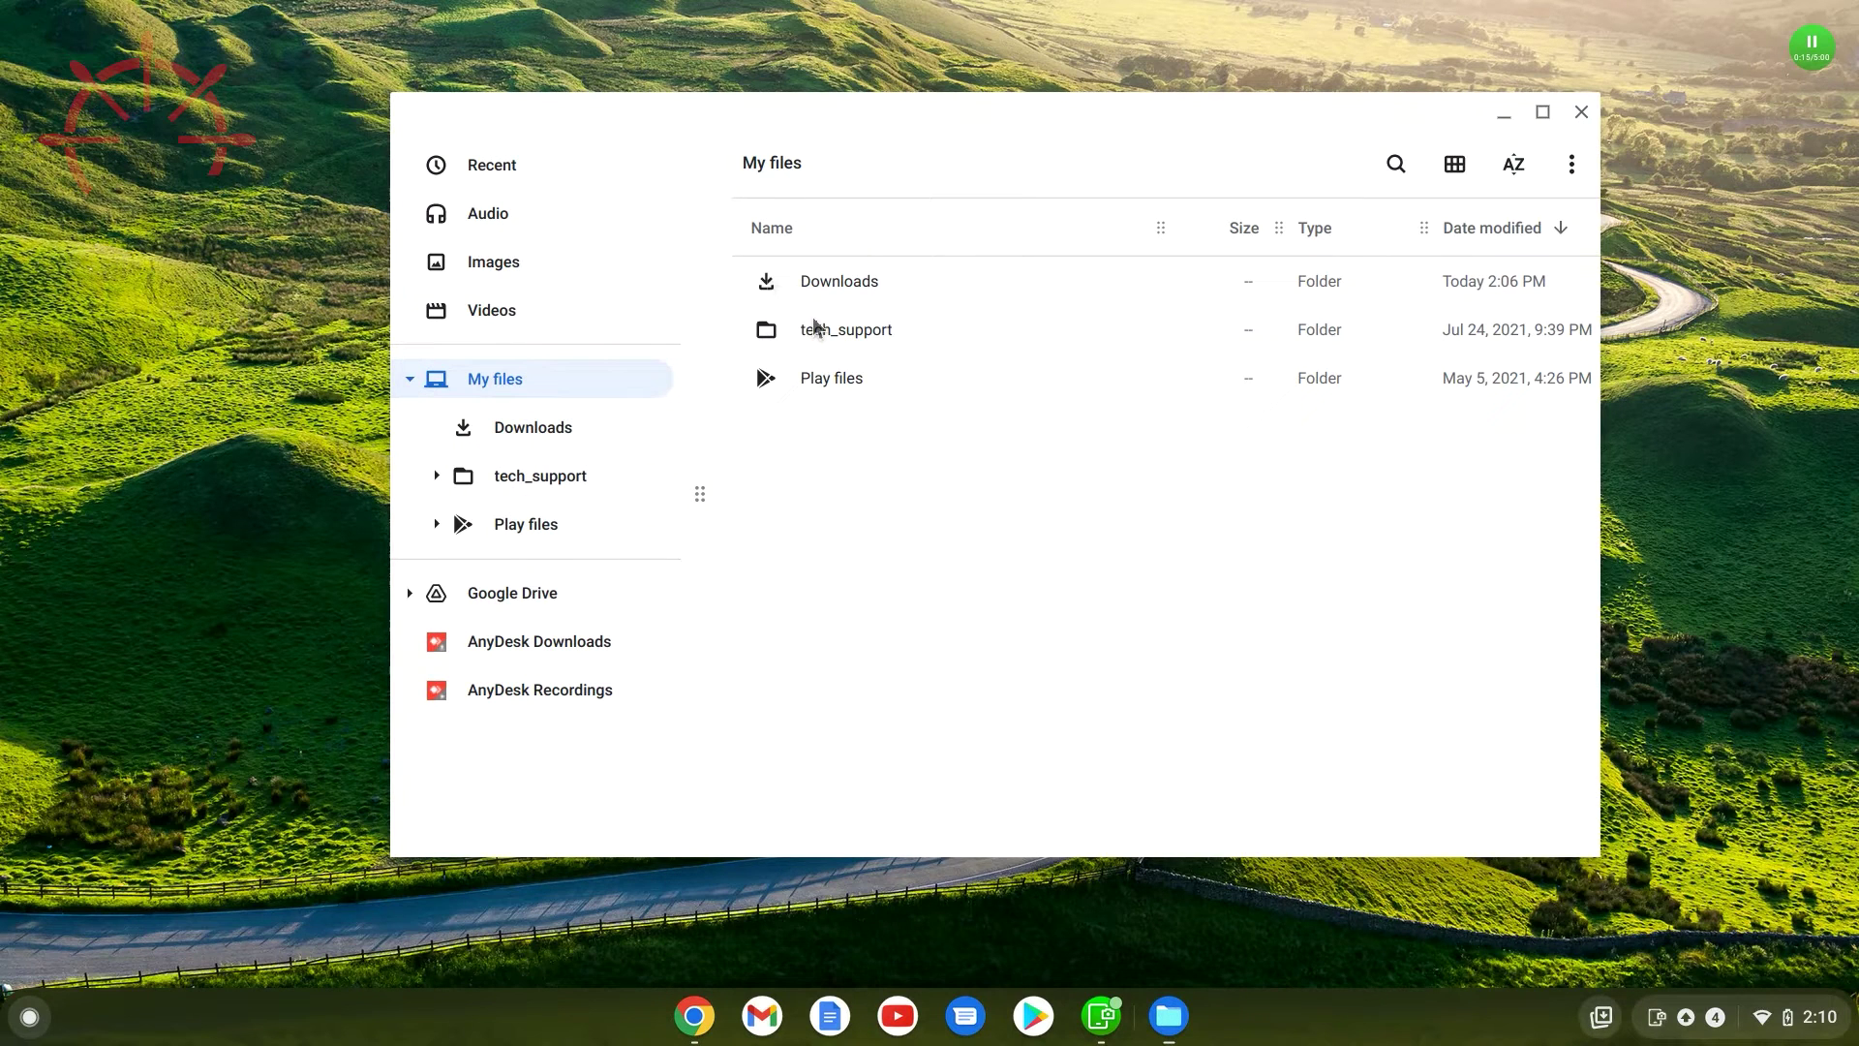
Step: Create a folder named printer_driver under My files and open it
right_click(533, 389)
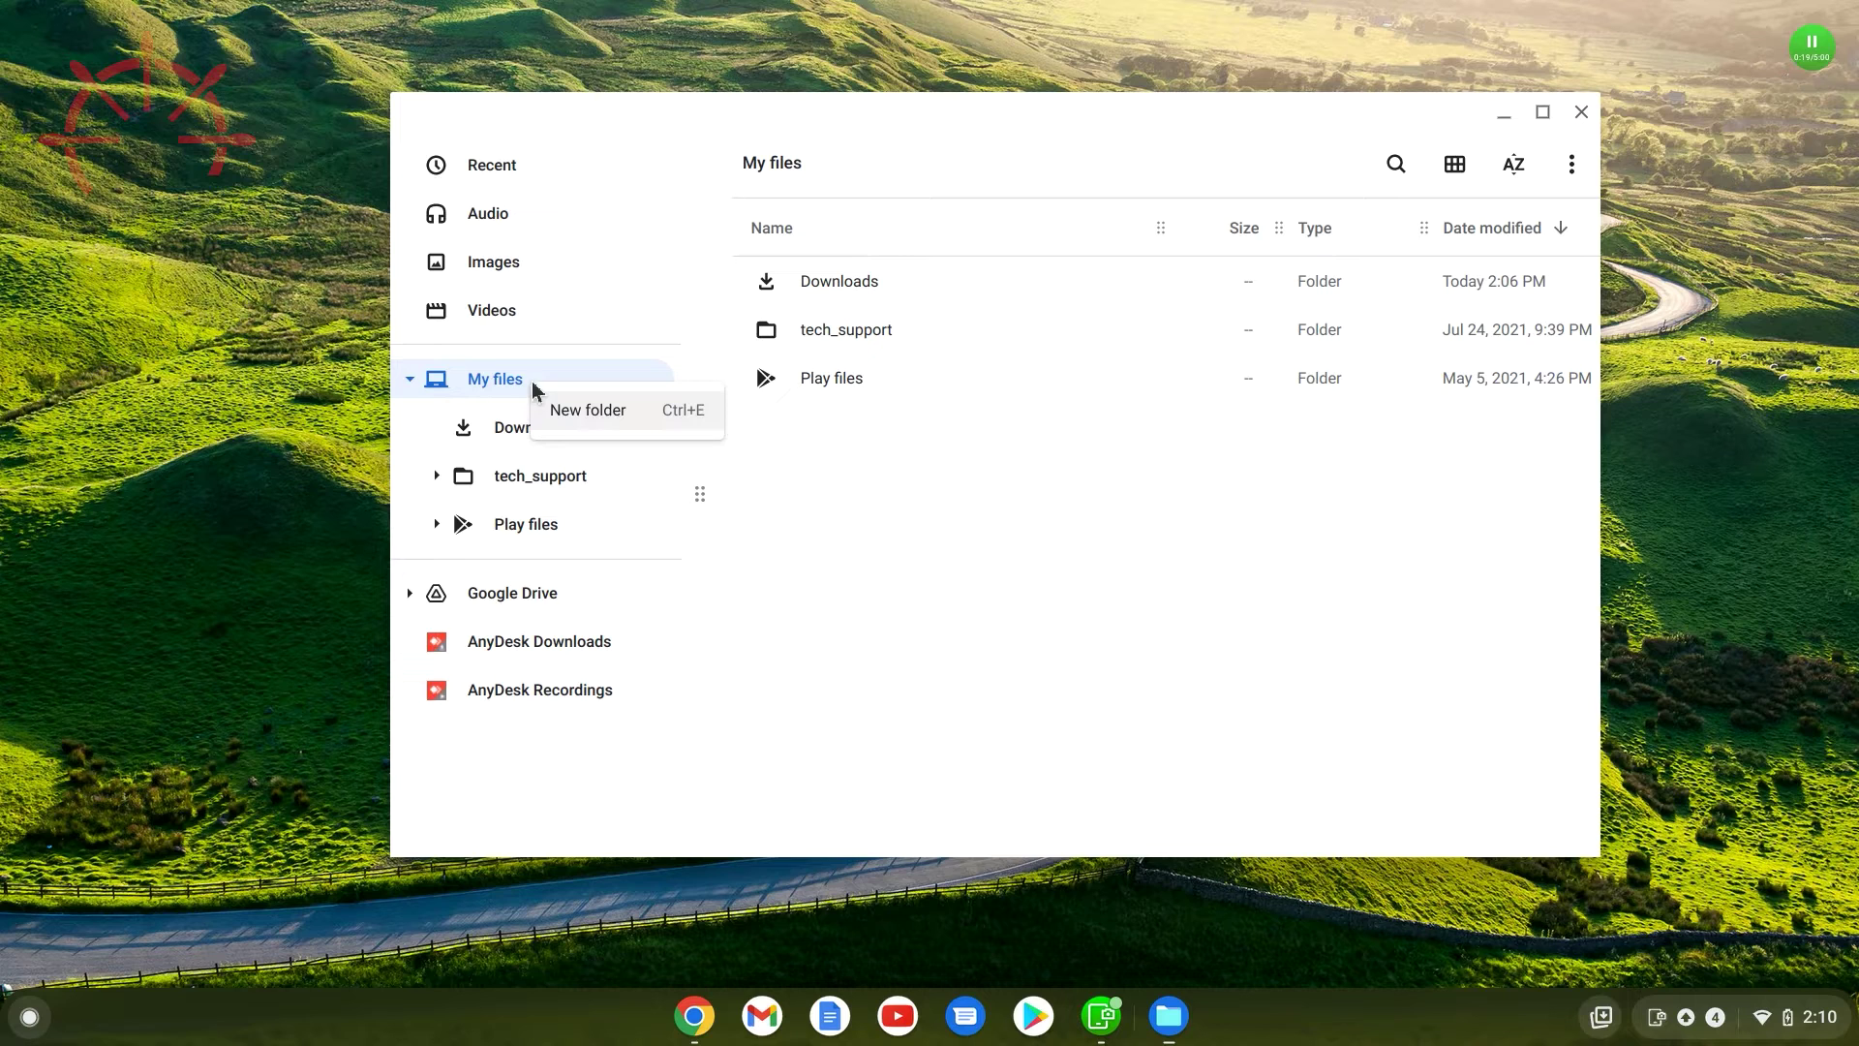
click(612, 410)
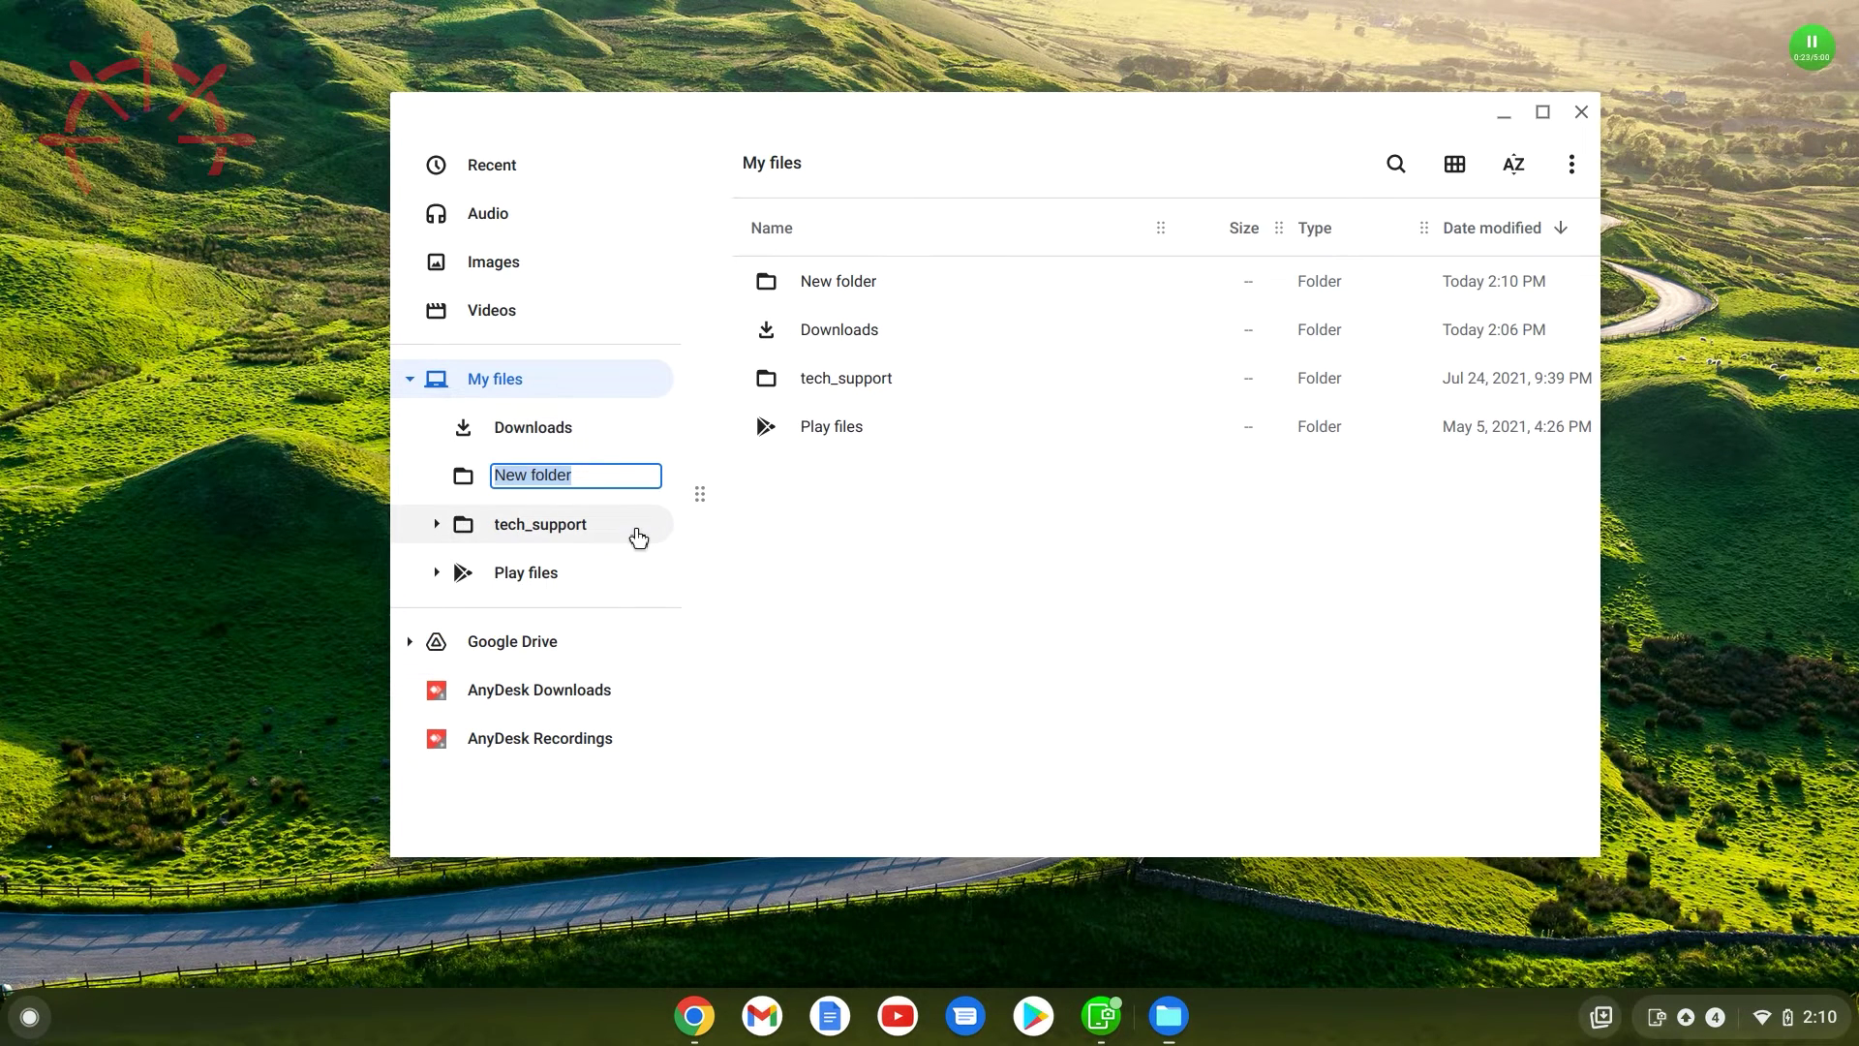
text(printer_driver)
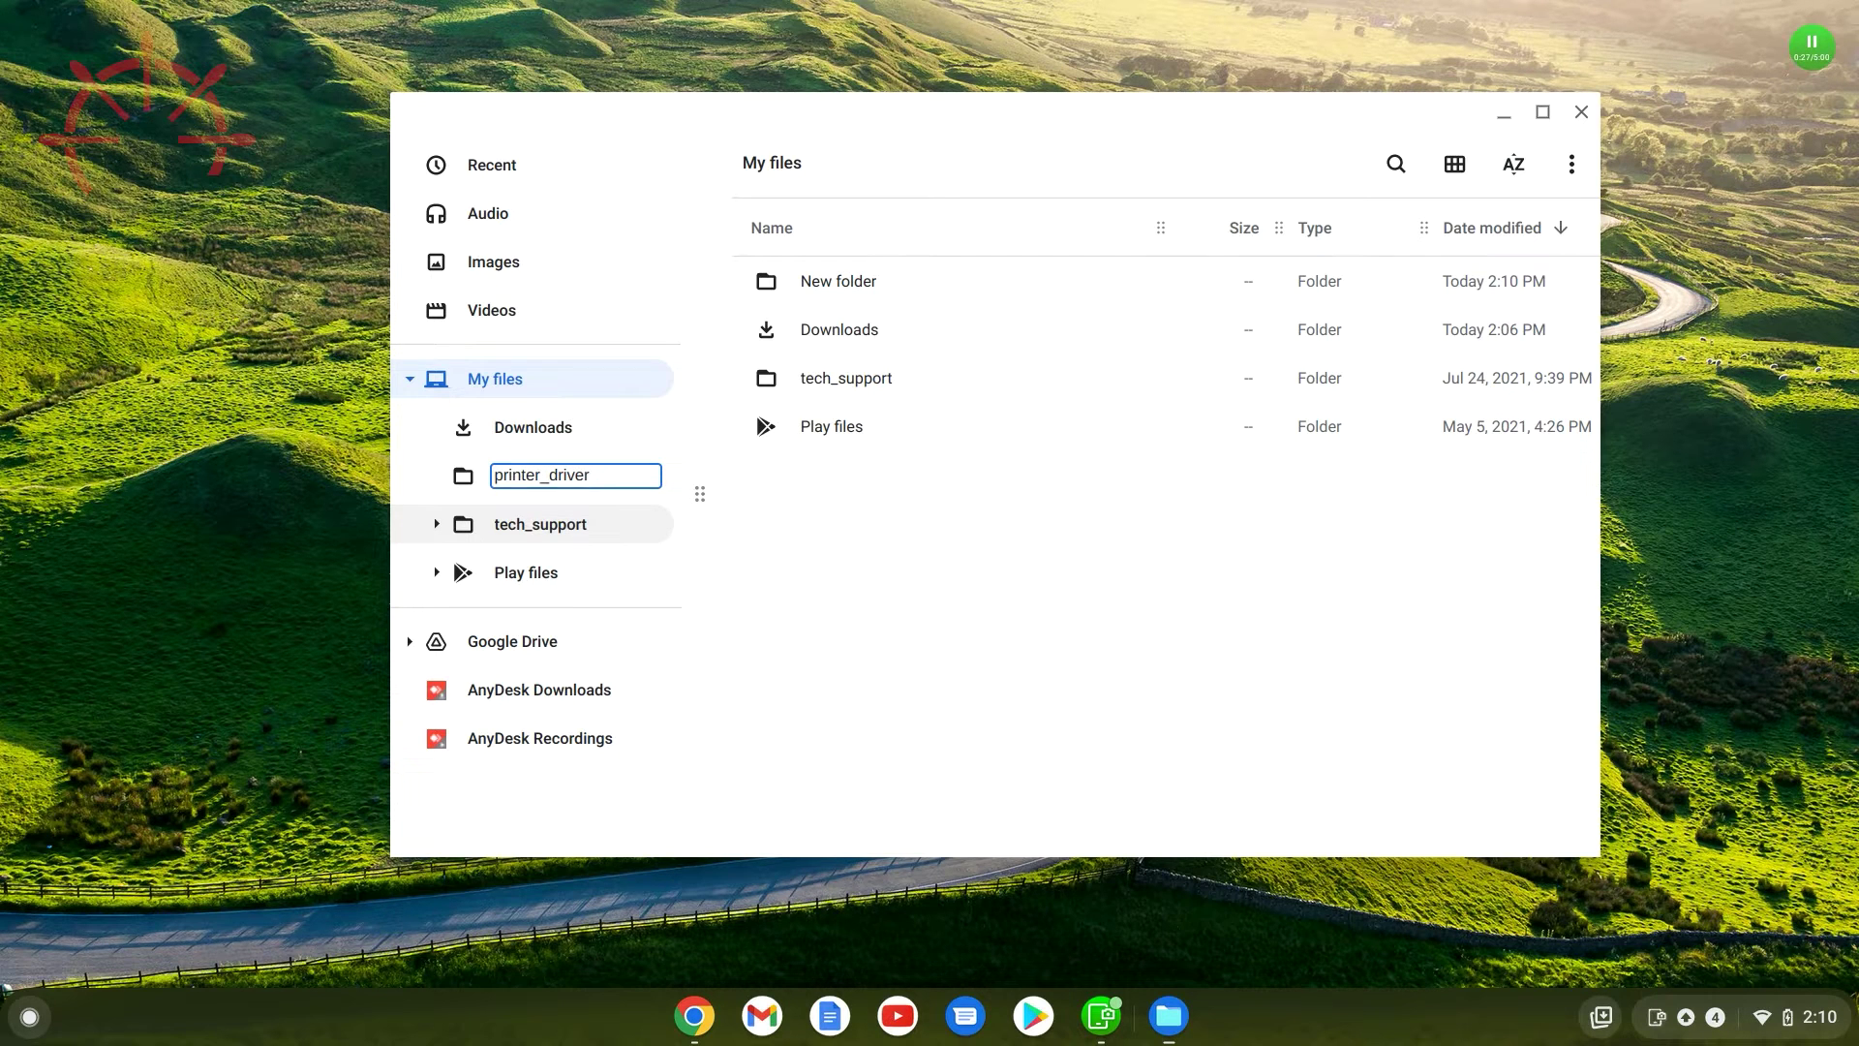
key(Return)
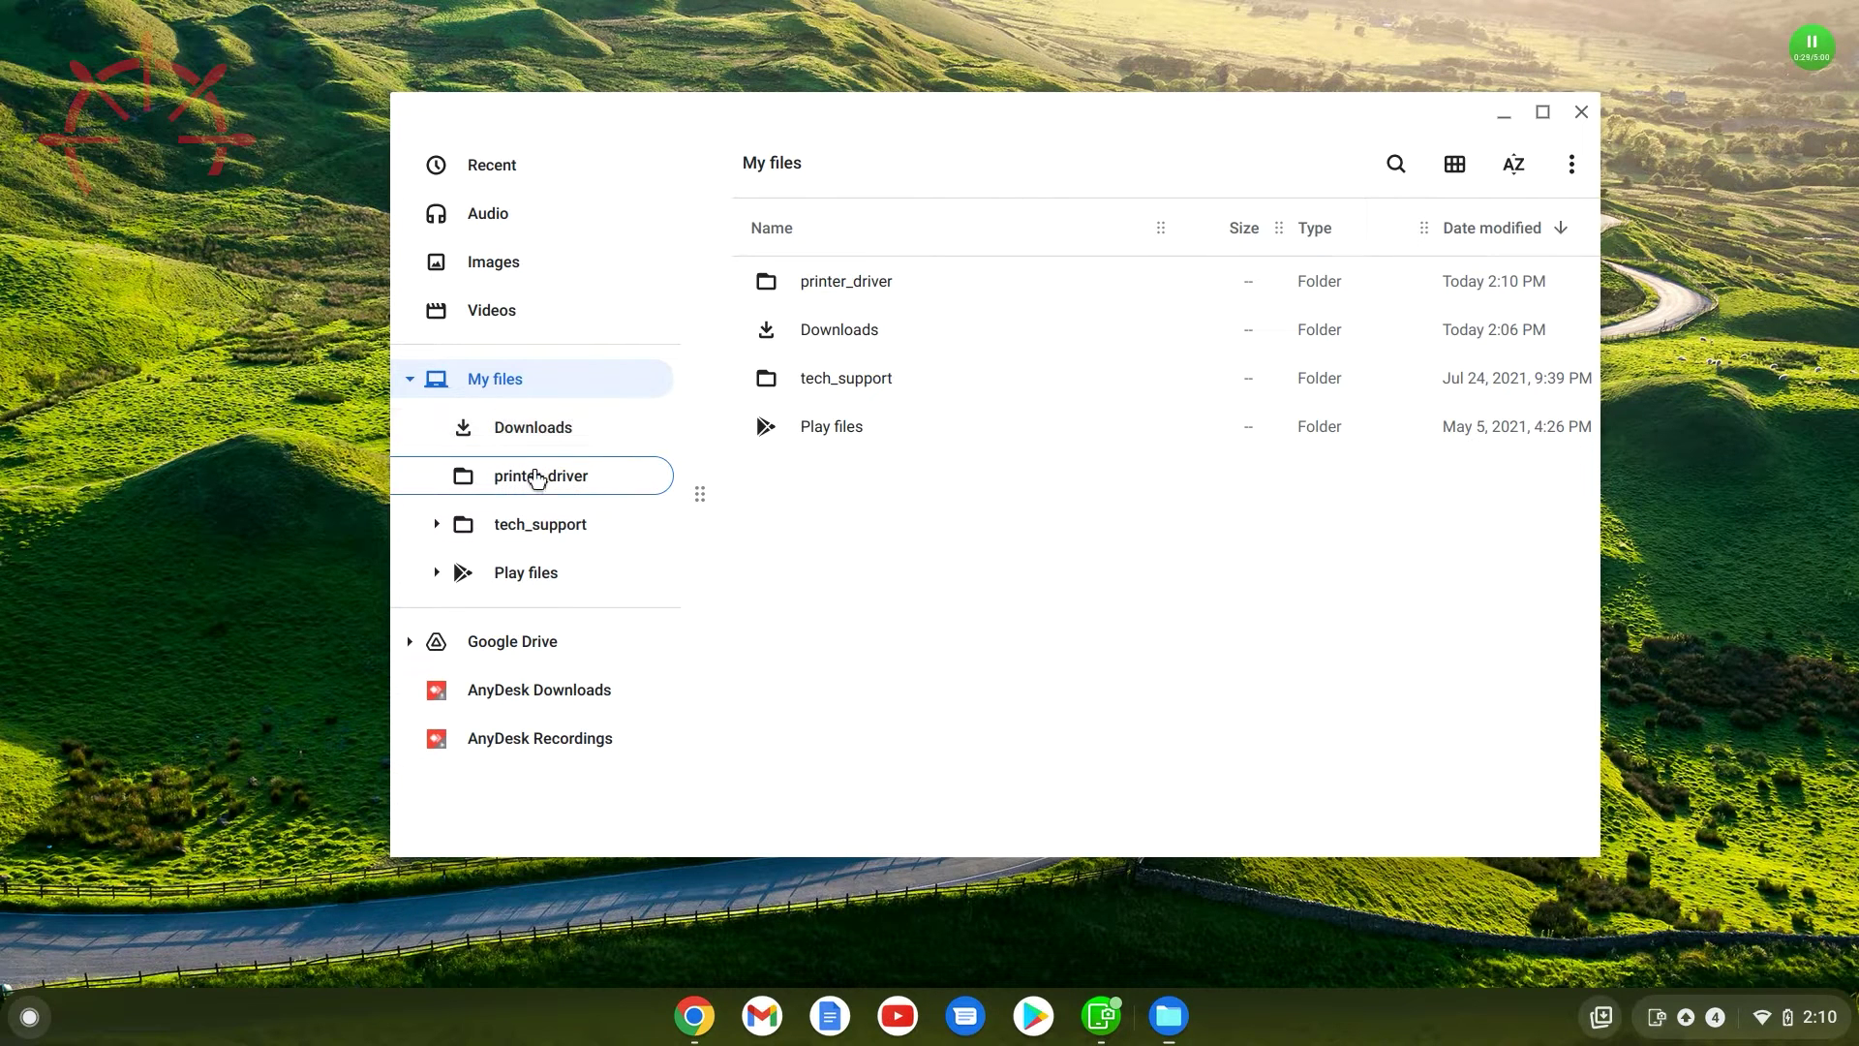
click(540, 478)
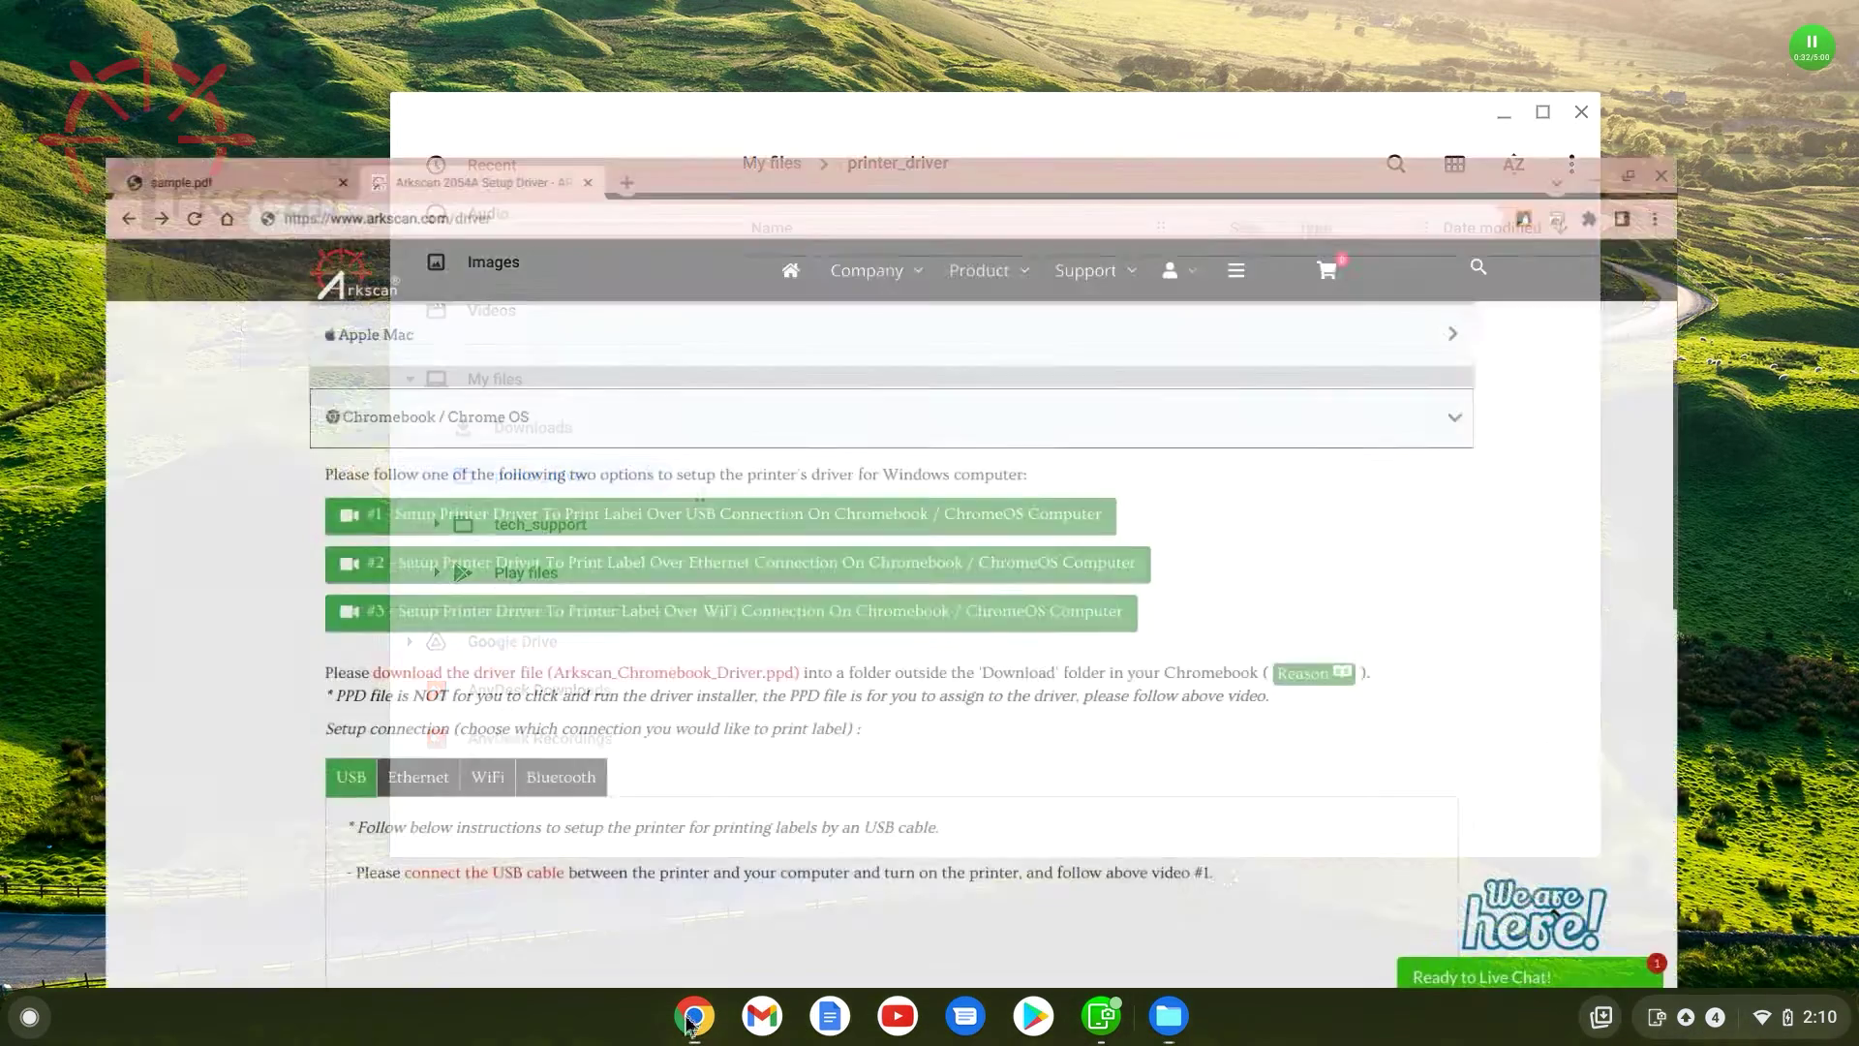
Step: Download Arkscan_Chromebook_Driver.ppd from the Chromebook / Chrome OS section and show it in Downloads
click(694, 1017)
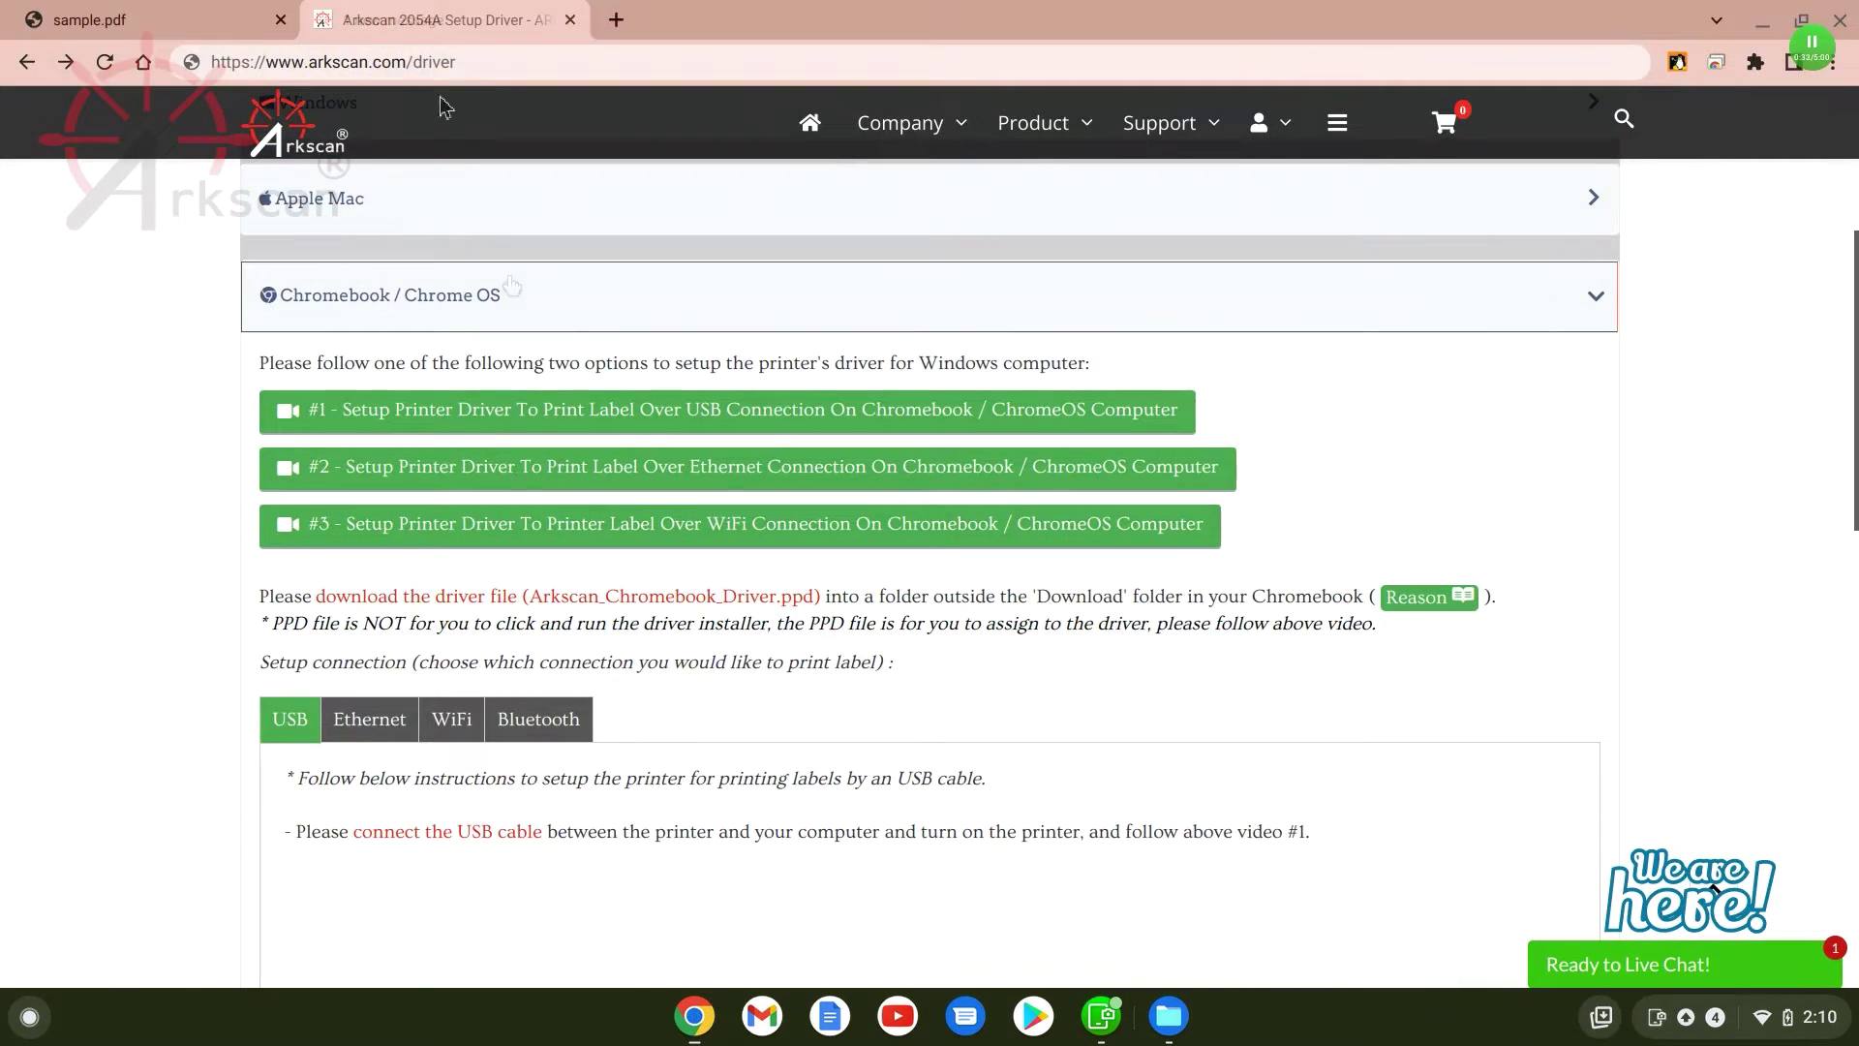
click(443, 63)
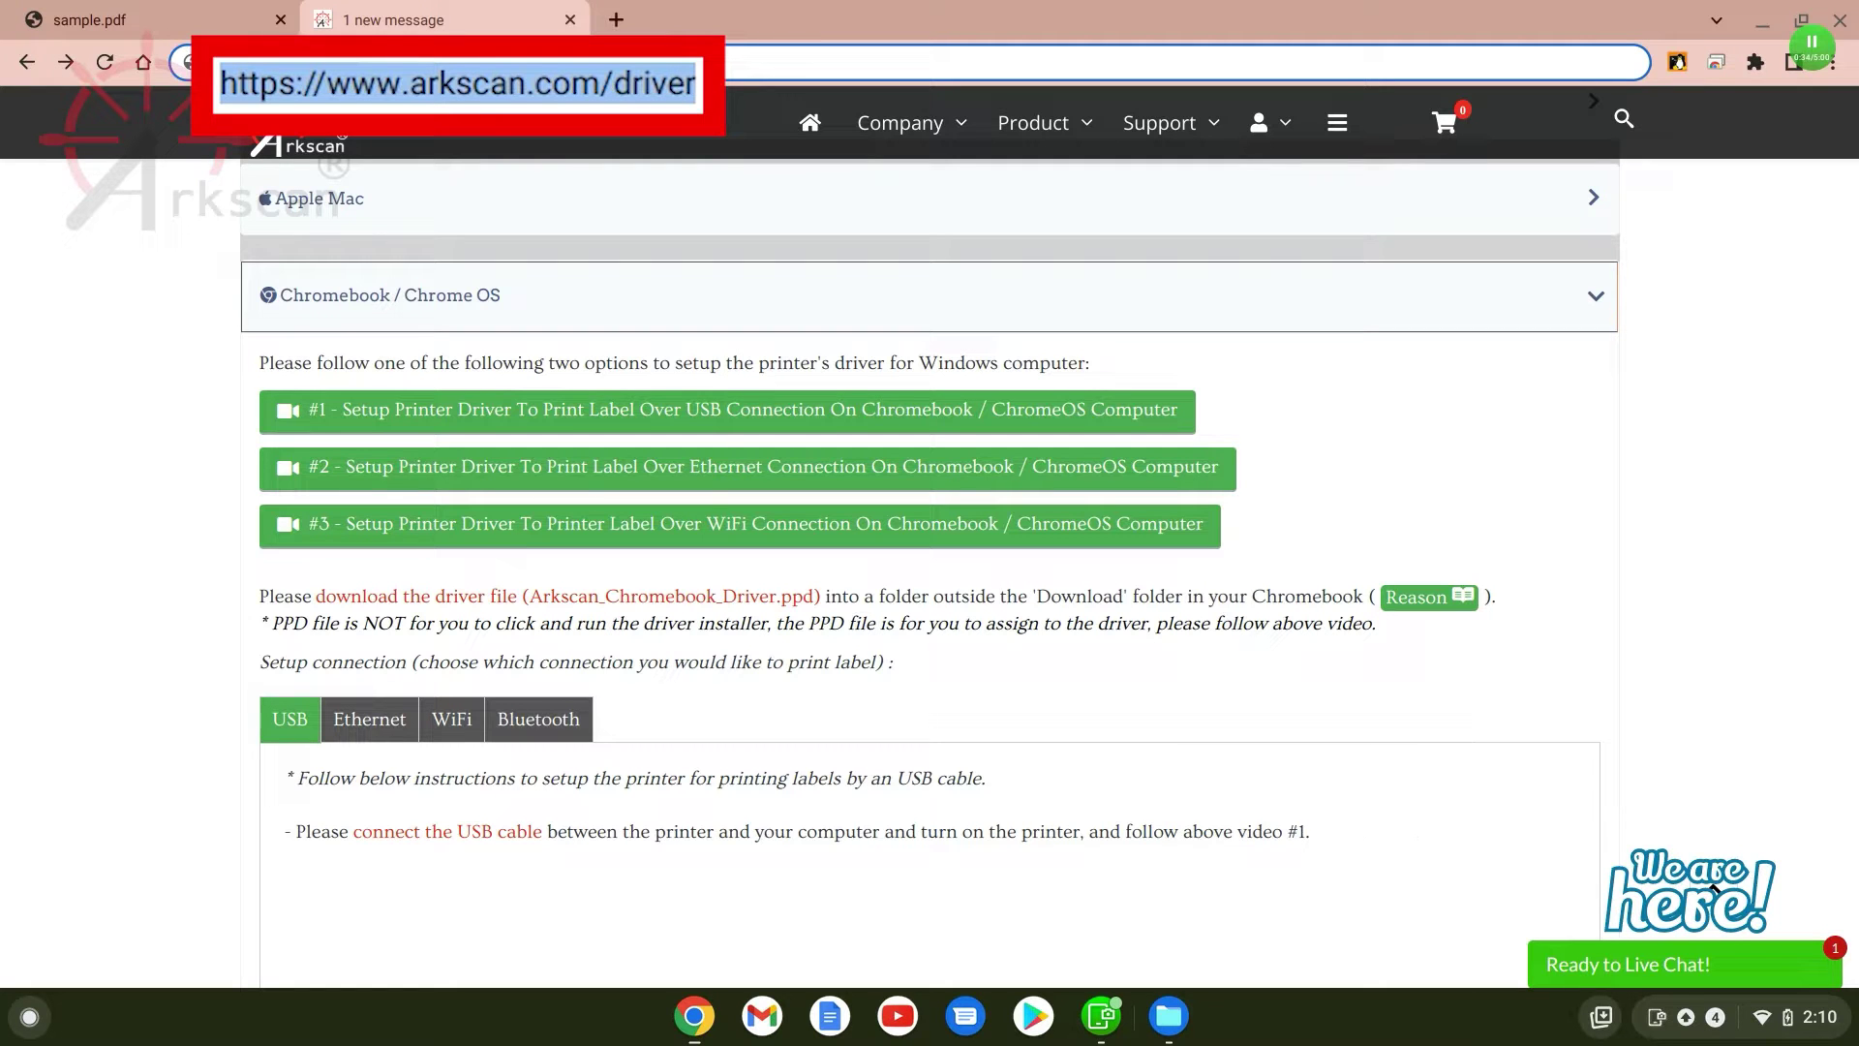
click(520, 297)
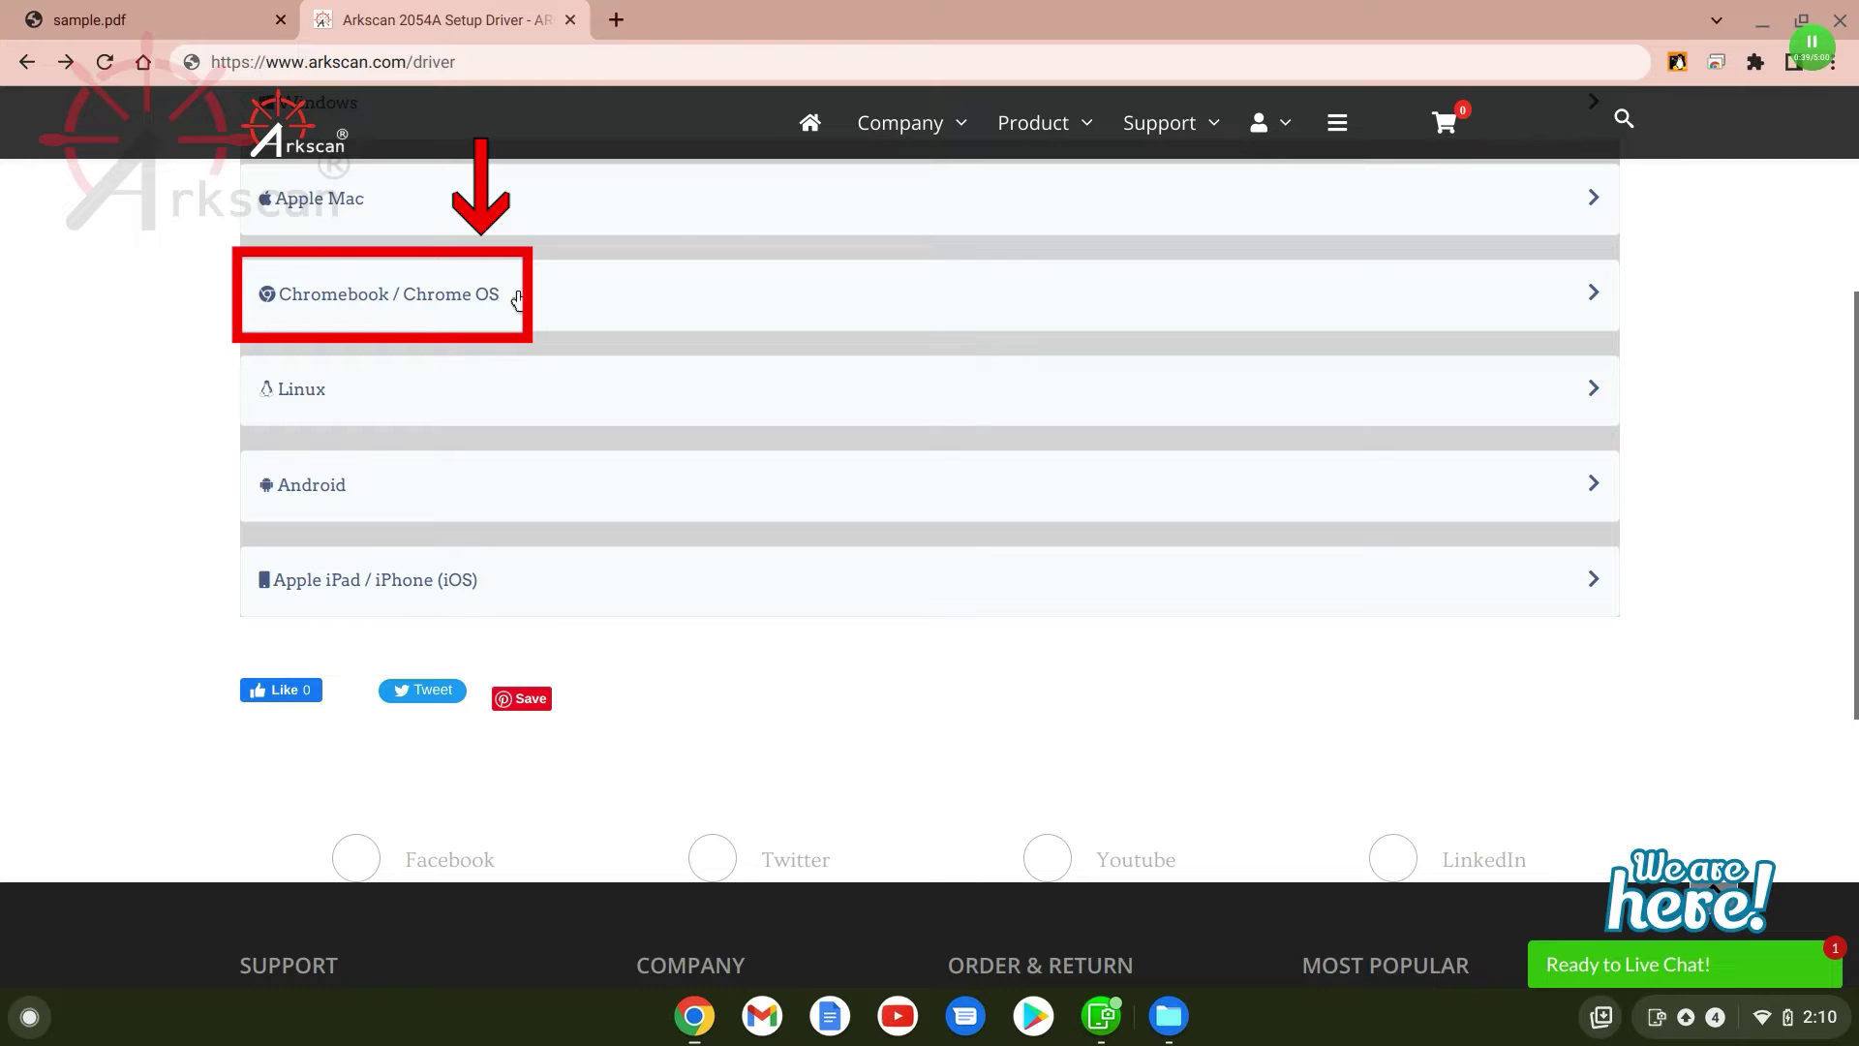
click(517, 298)
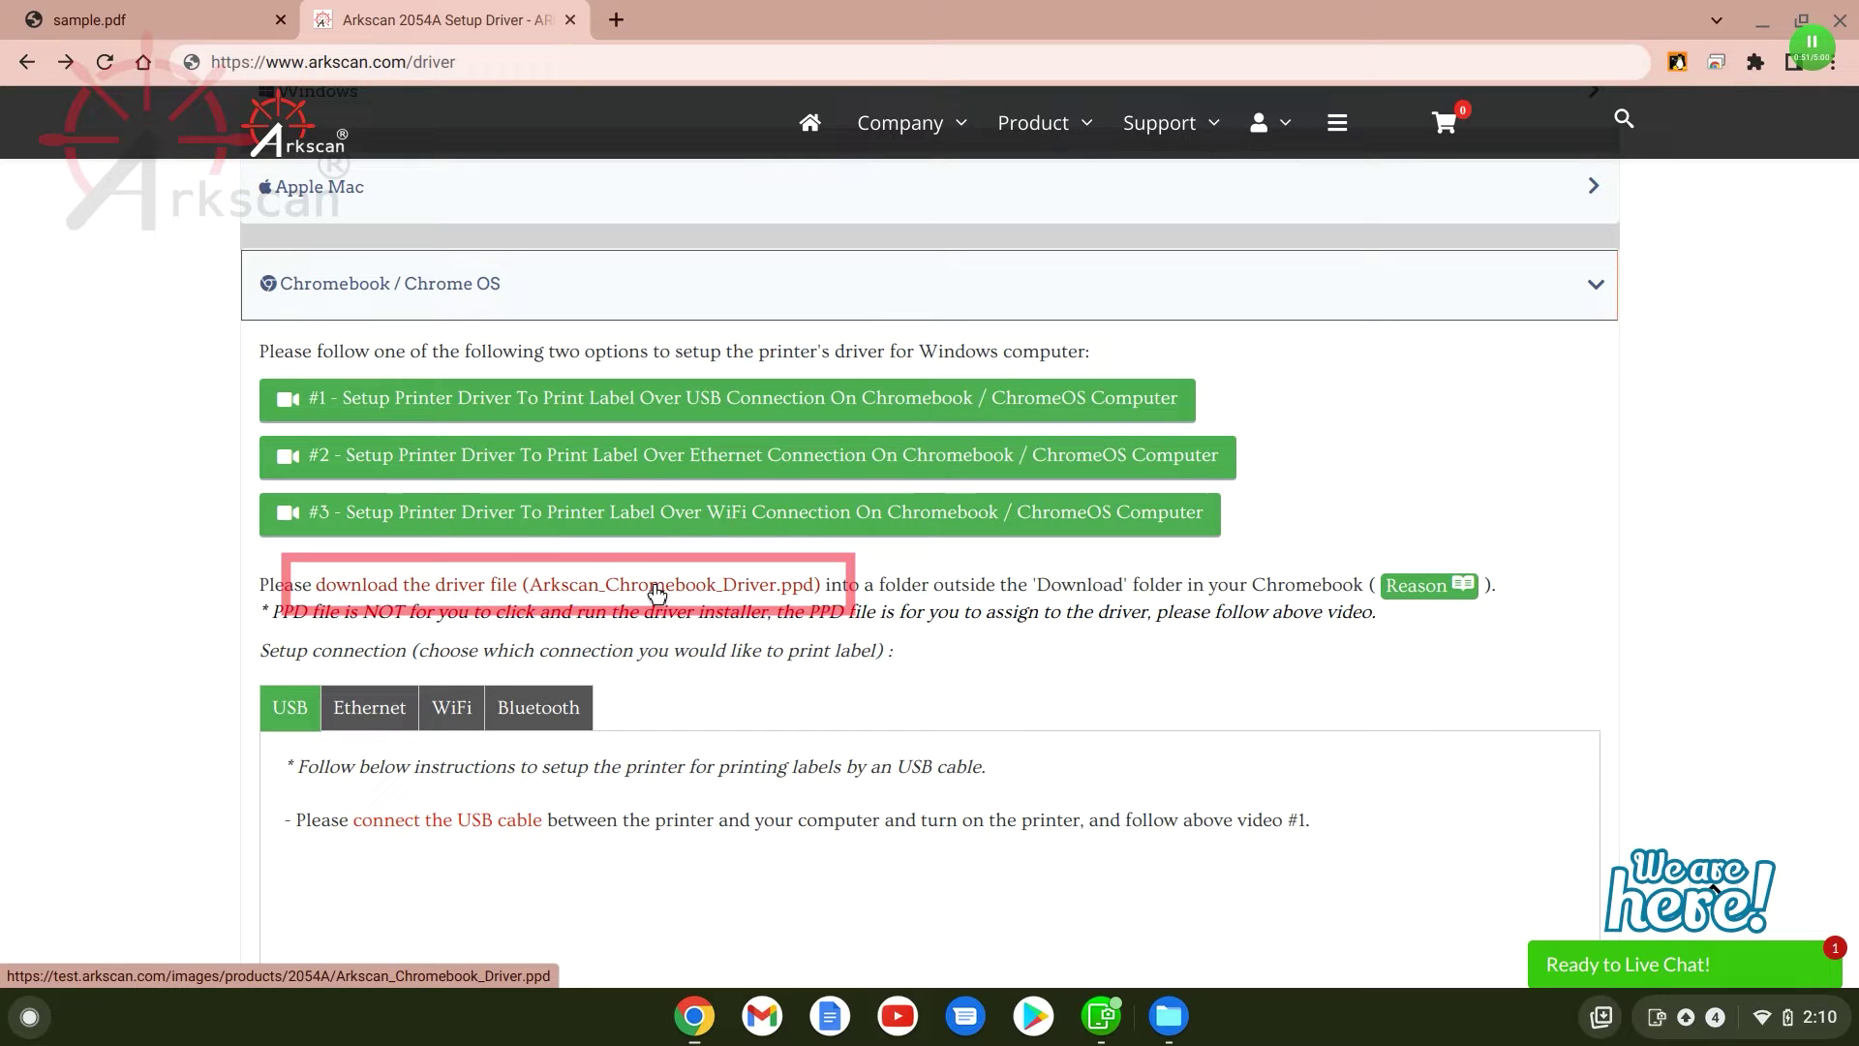
click(658, 584)
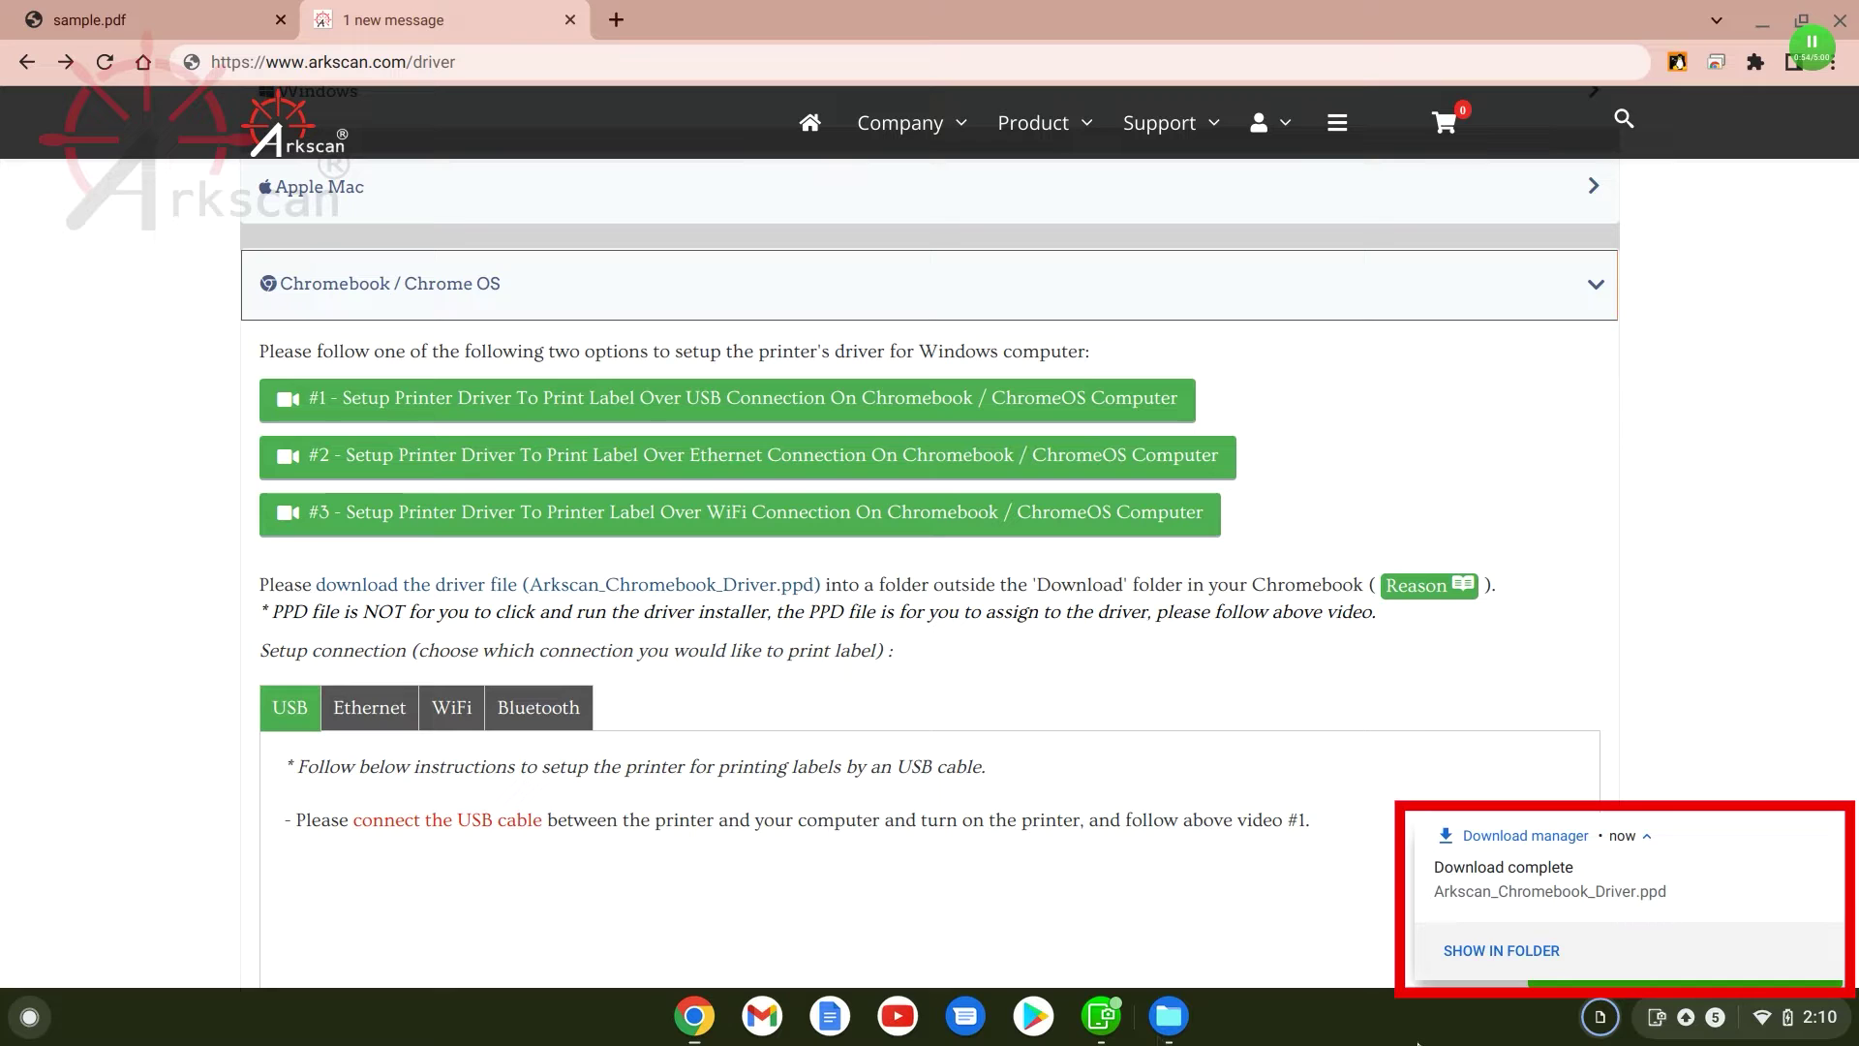
click(1502, 950)
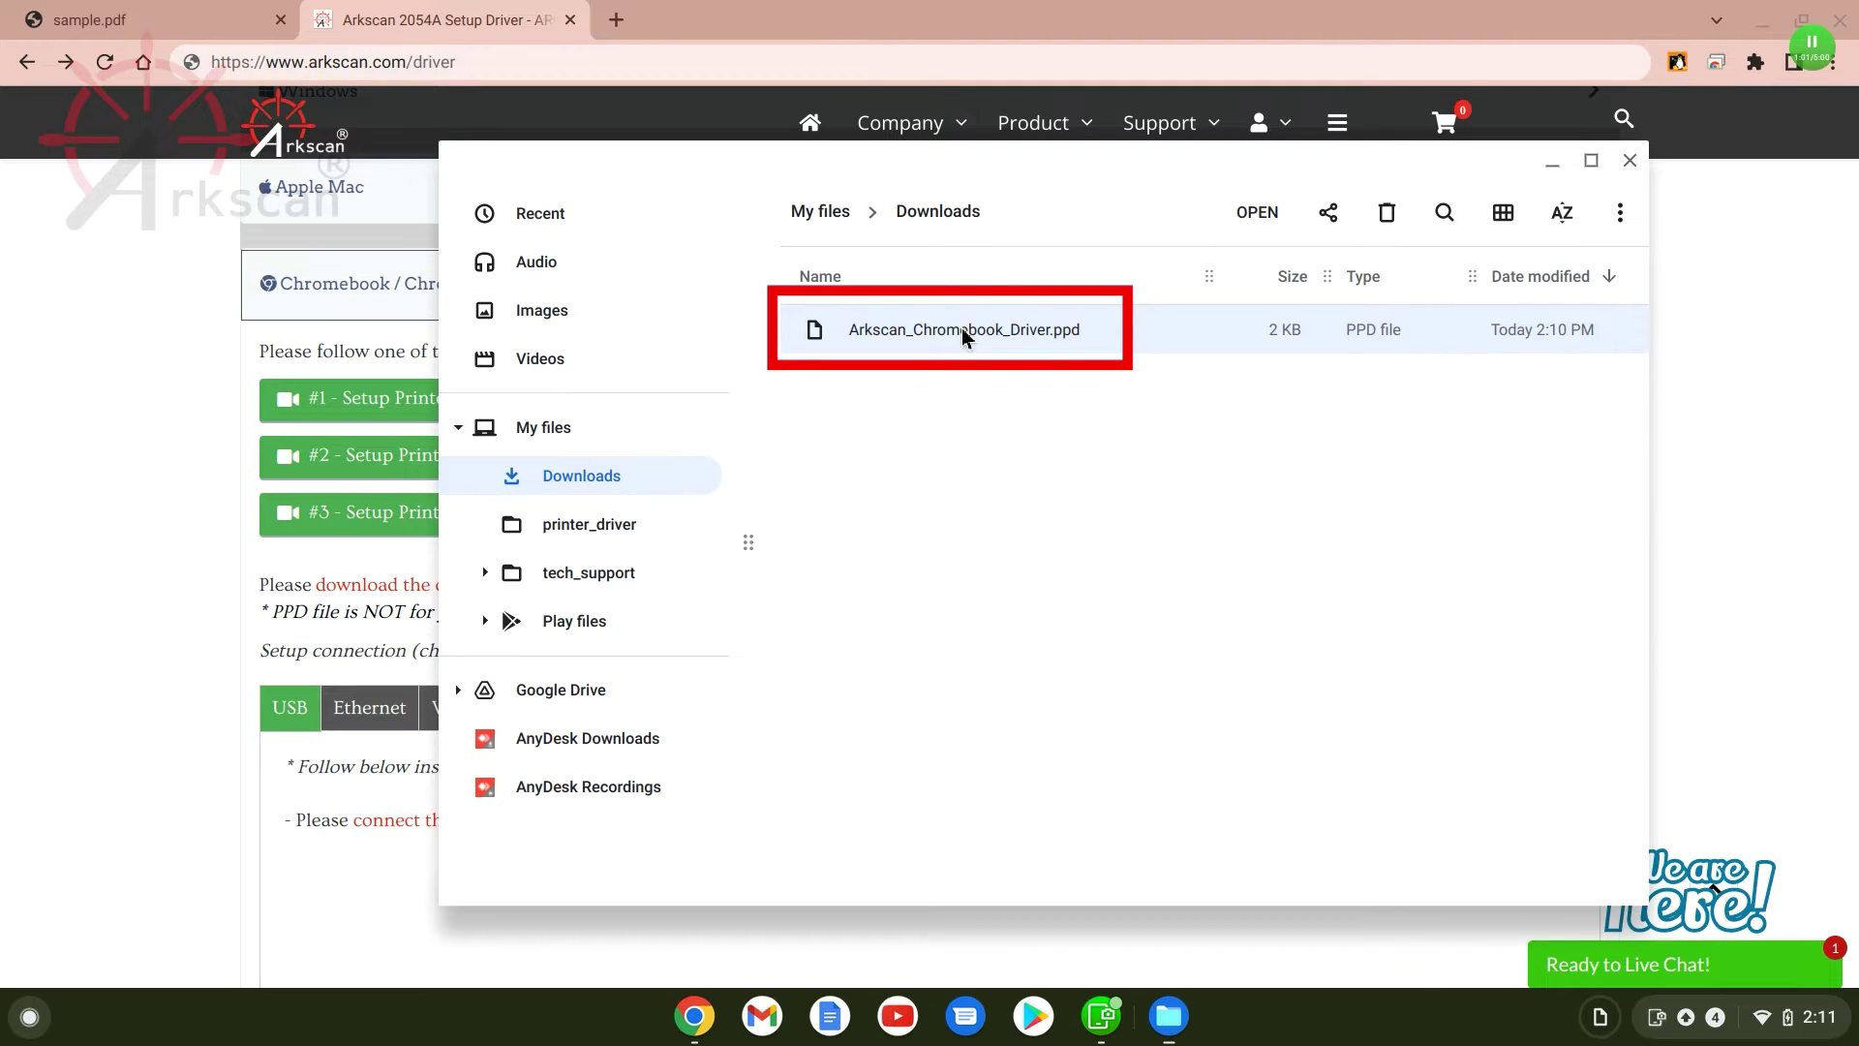
Step: Drag Arkscan_Chromebook_Driver.ppd from Downloads onto printer_driver and confirm it arrived there
drag(961, 327, 604, 539)
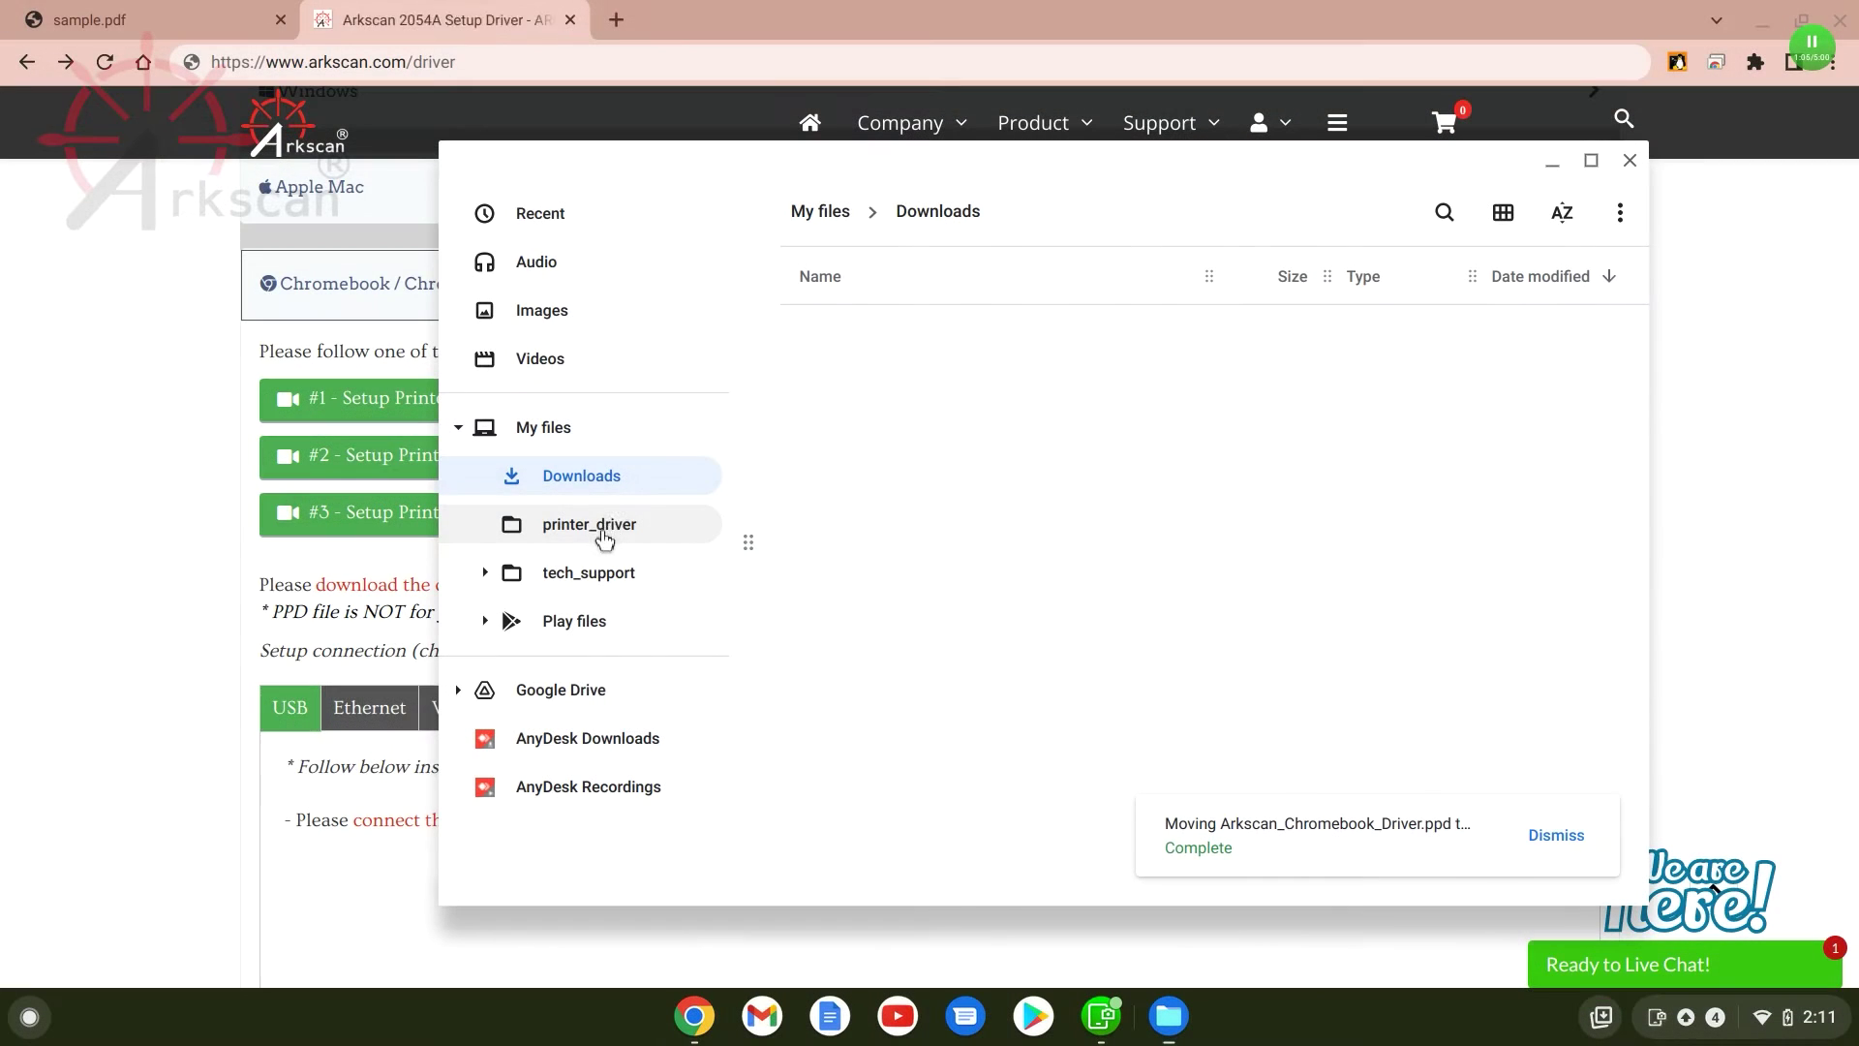
click(549, 535)
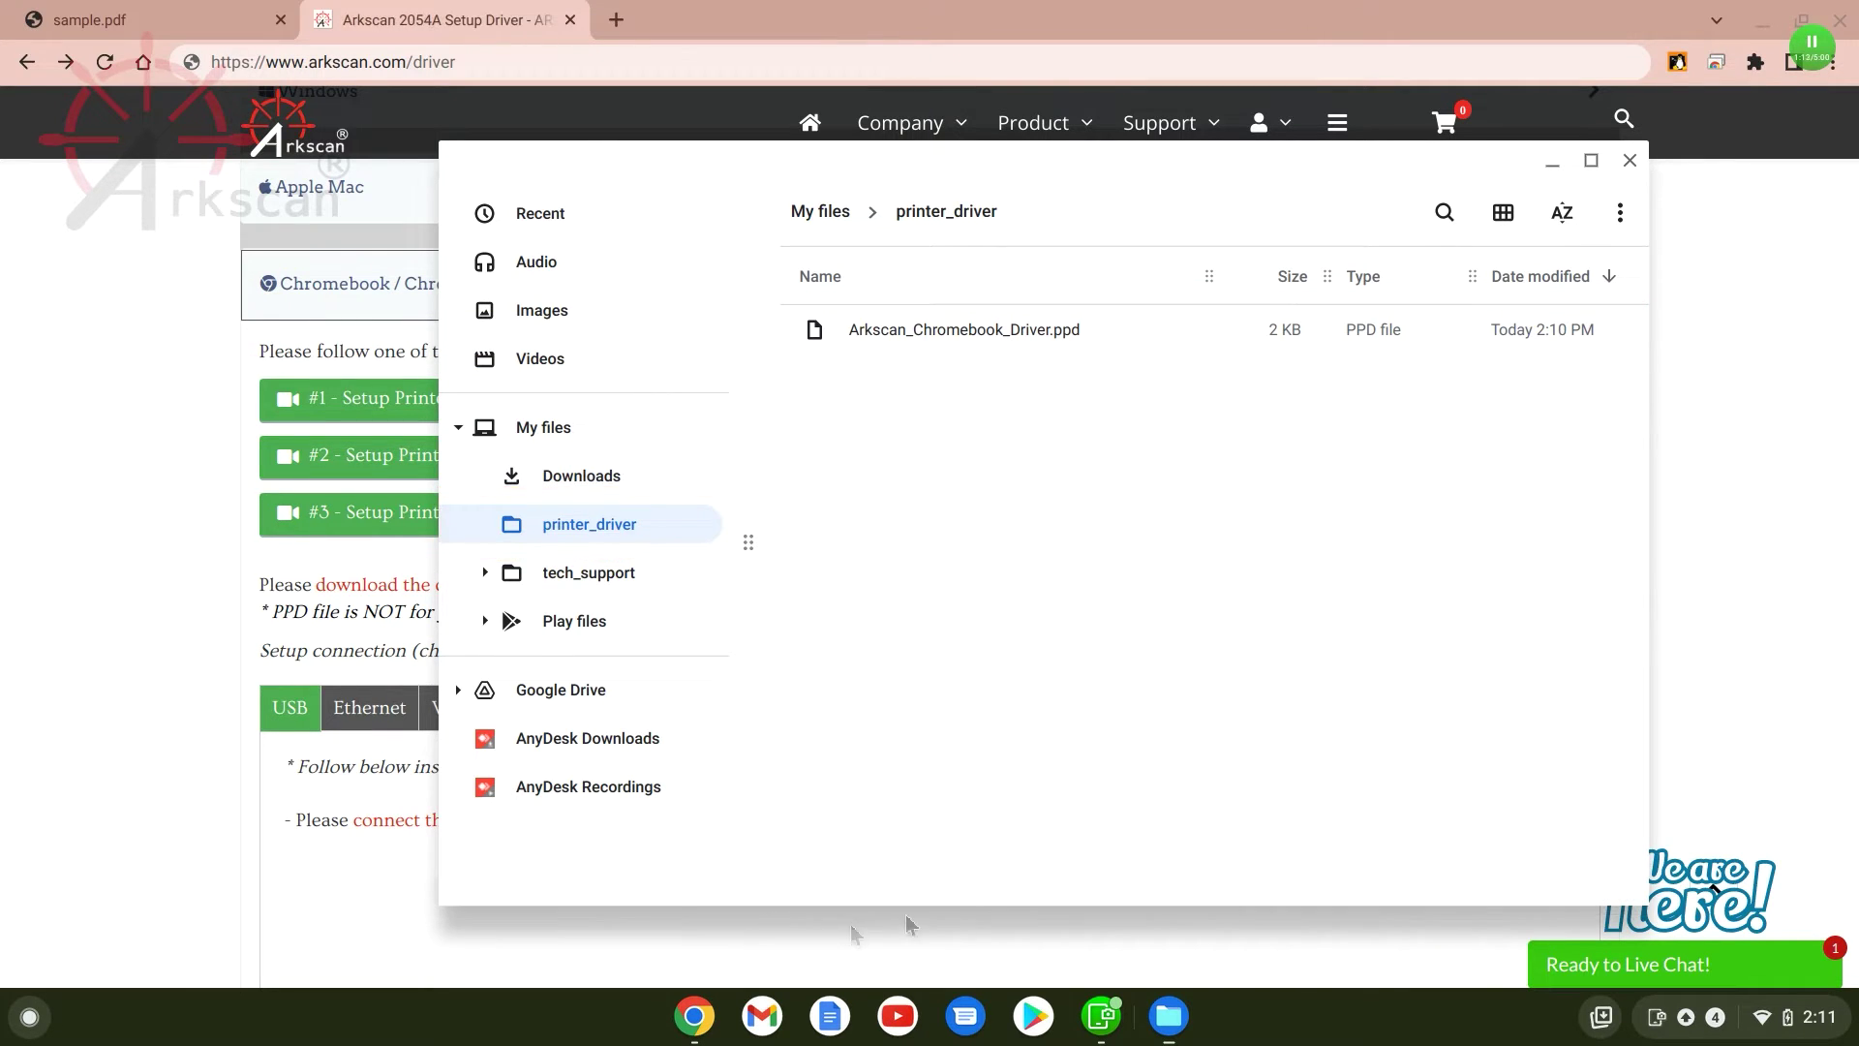
Step: Close Files and launch Settings via the launcher search
click(1629, 160)
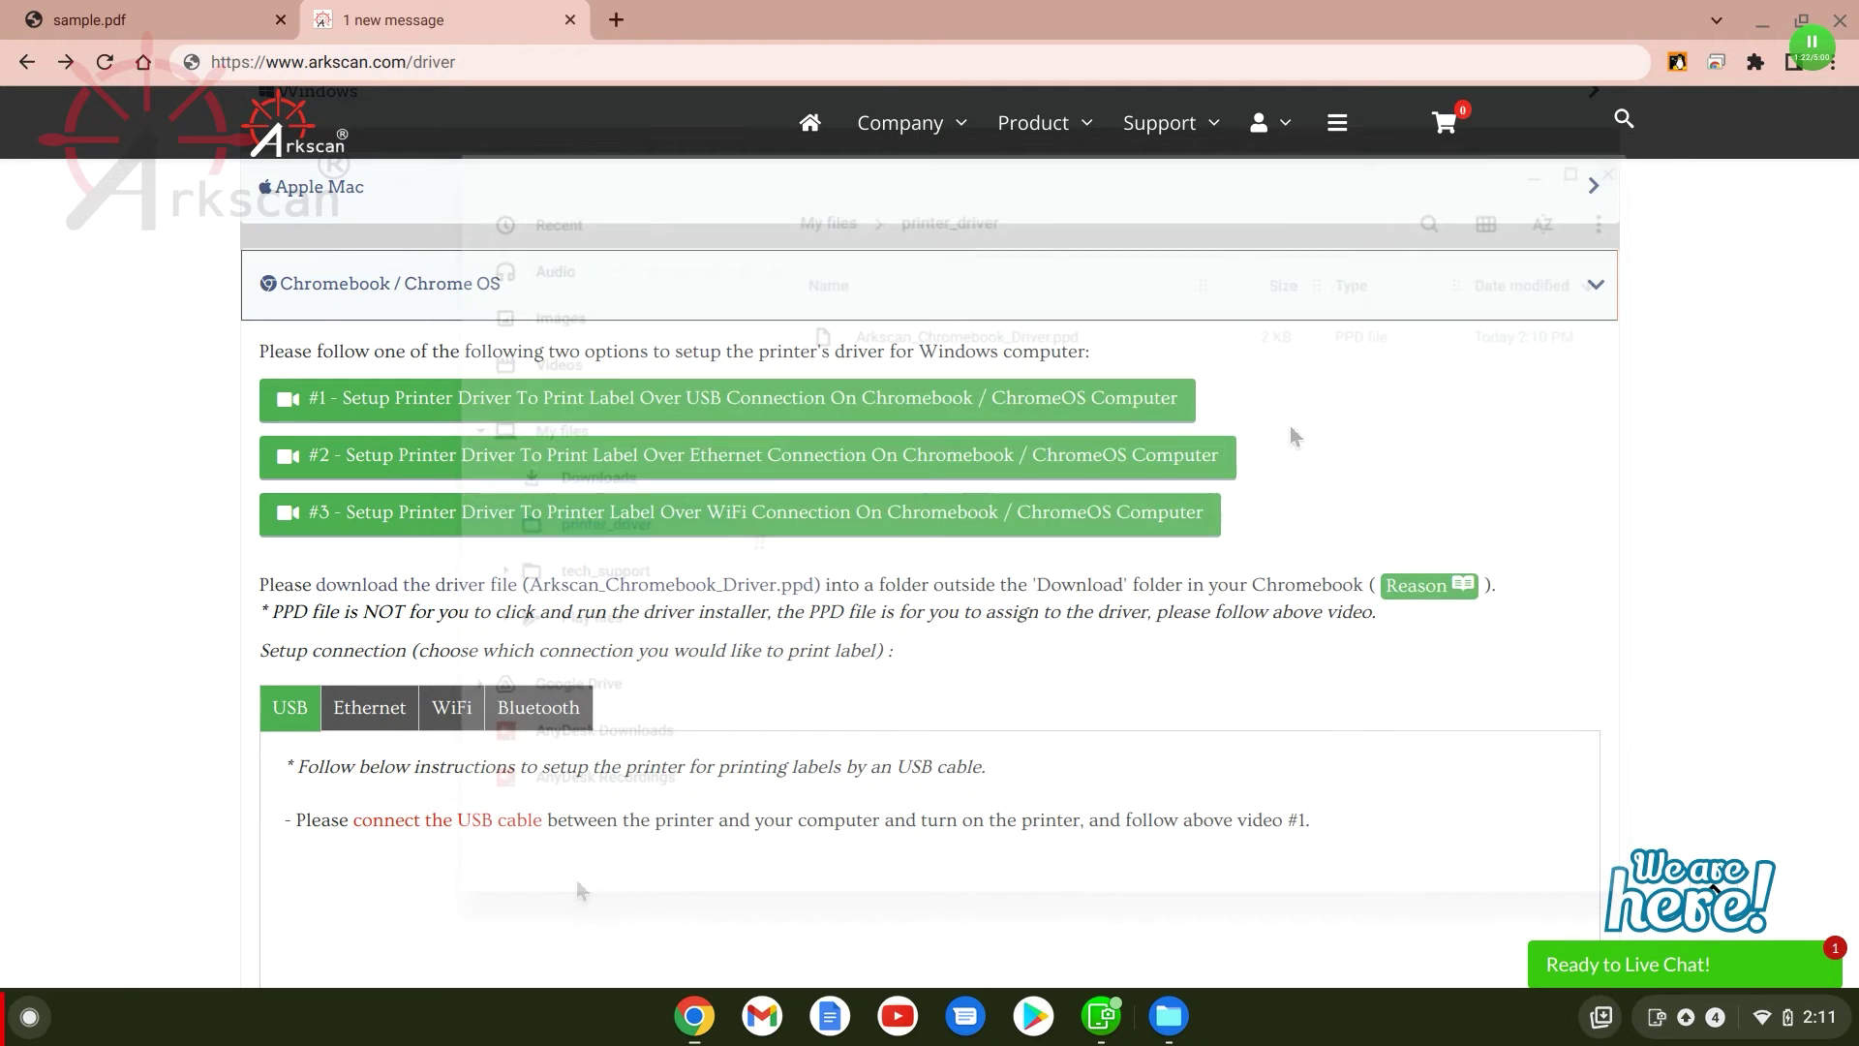
click(61, 1016)
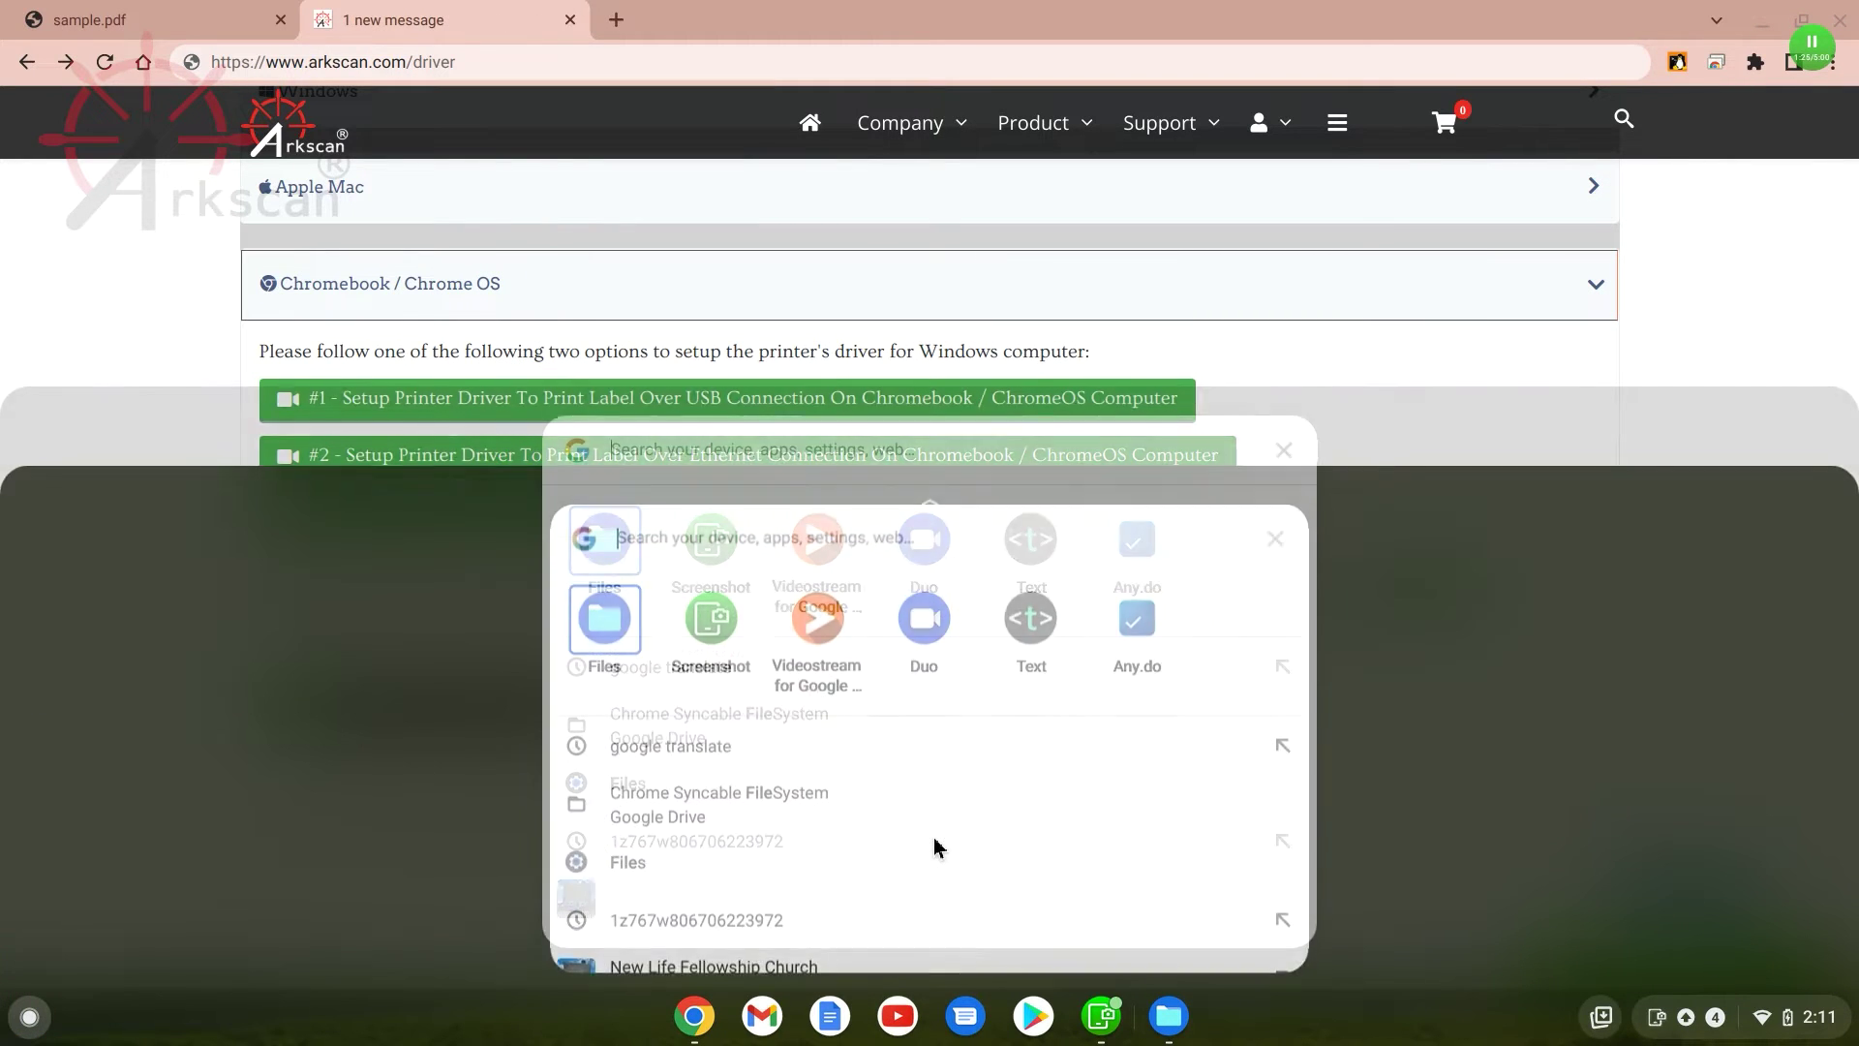
click(913, 857)
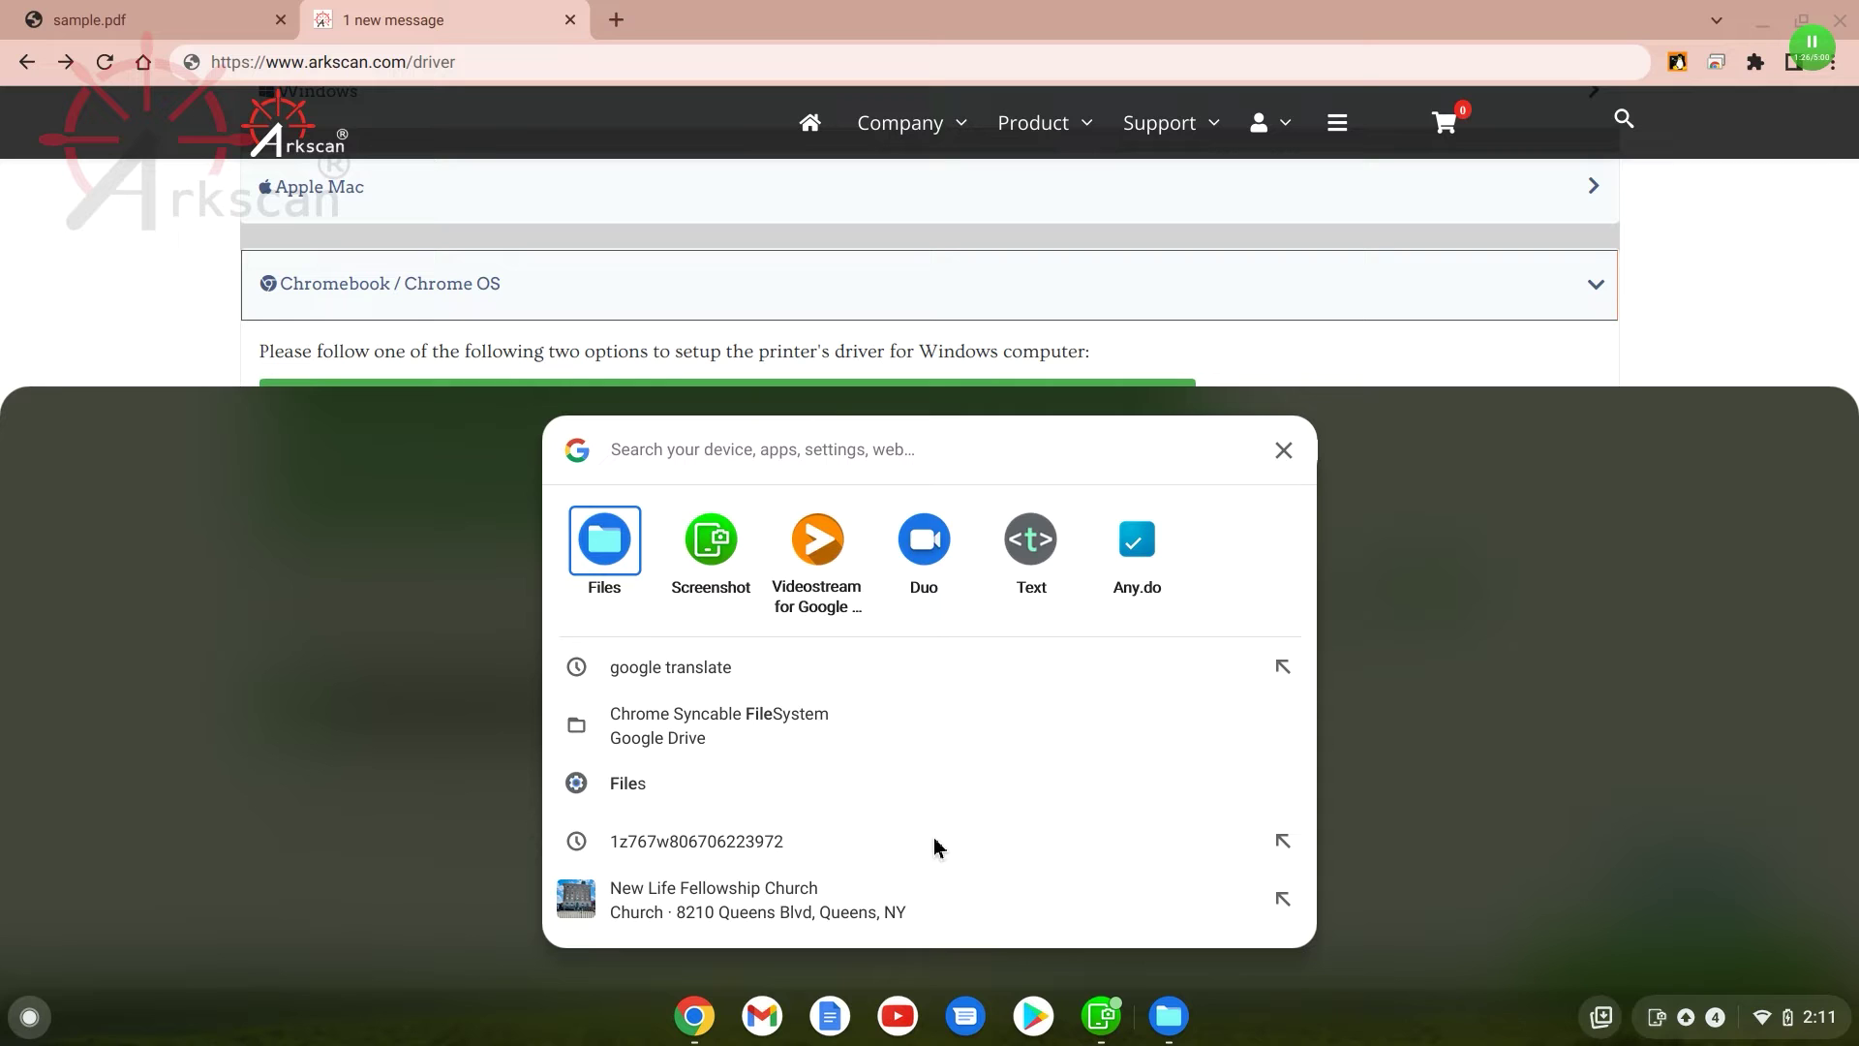
text(set)
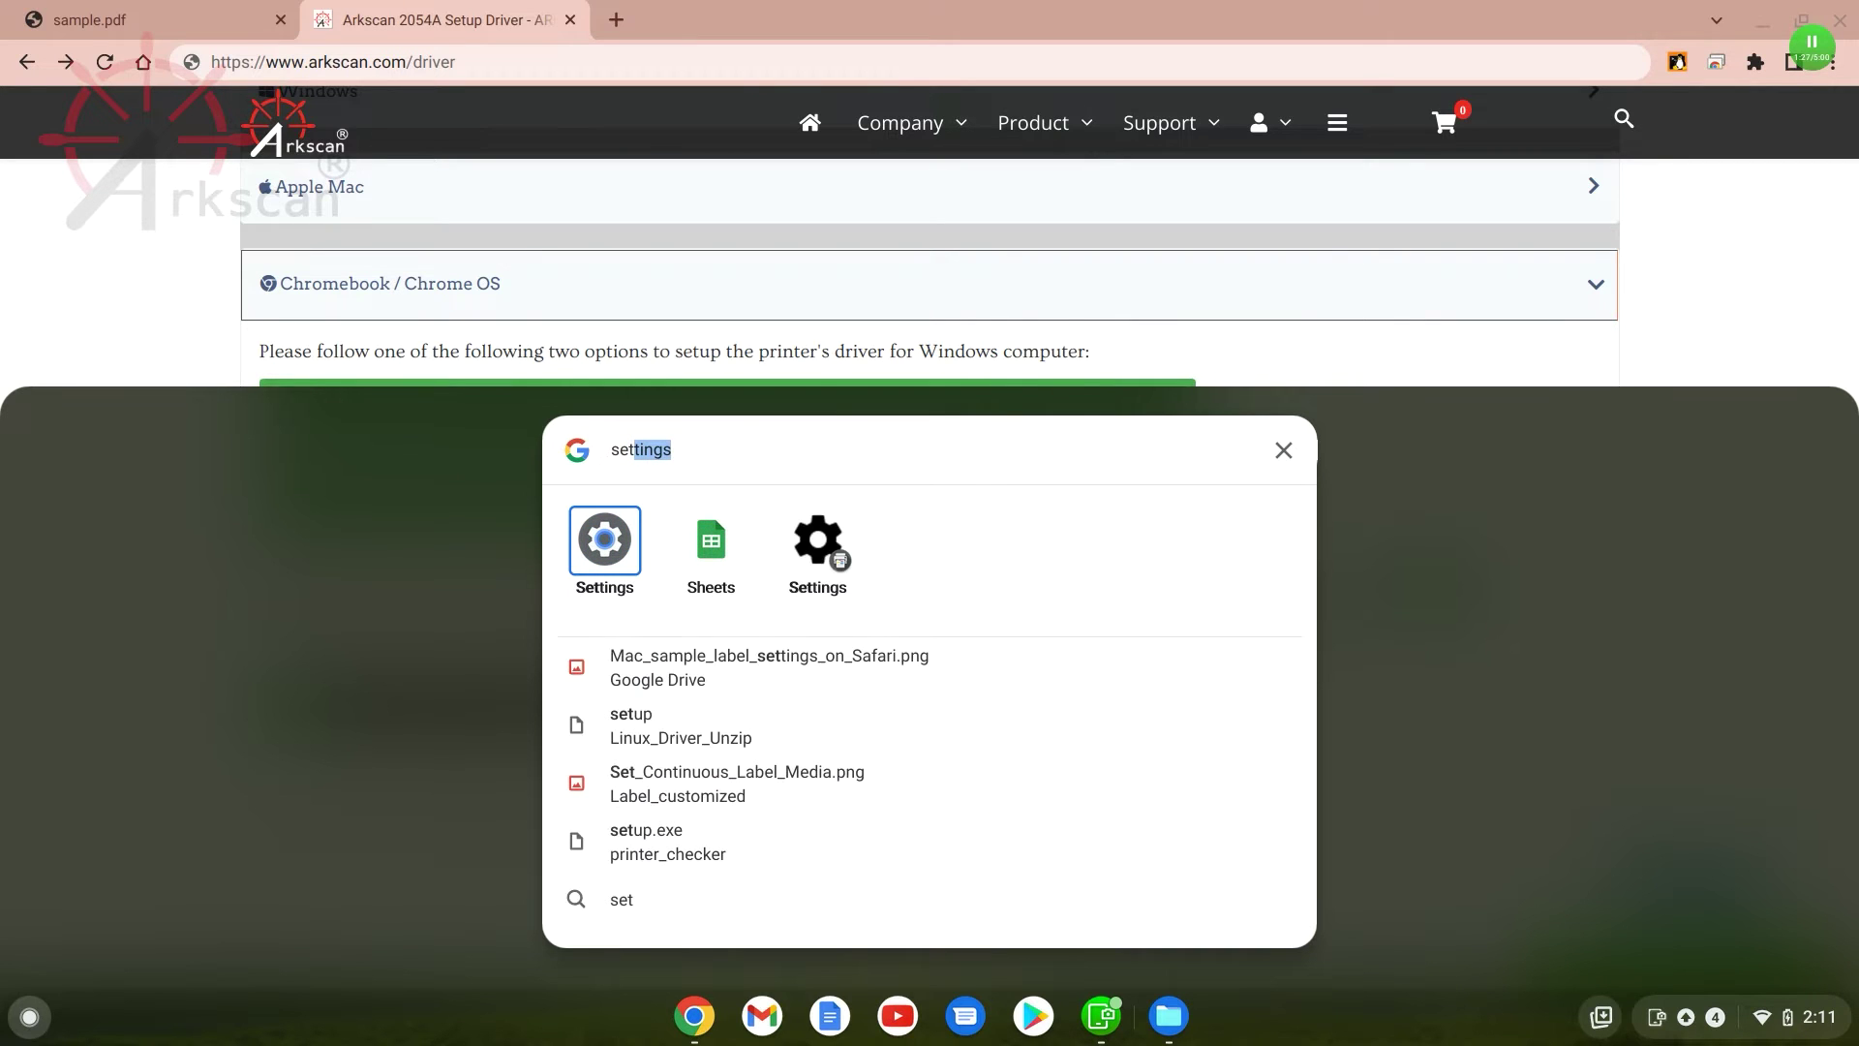
text(ti)
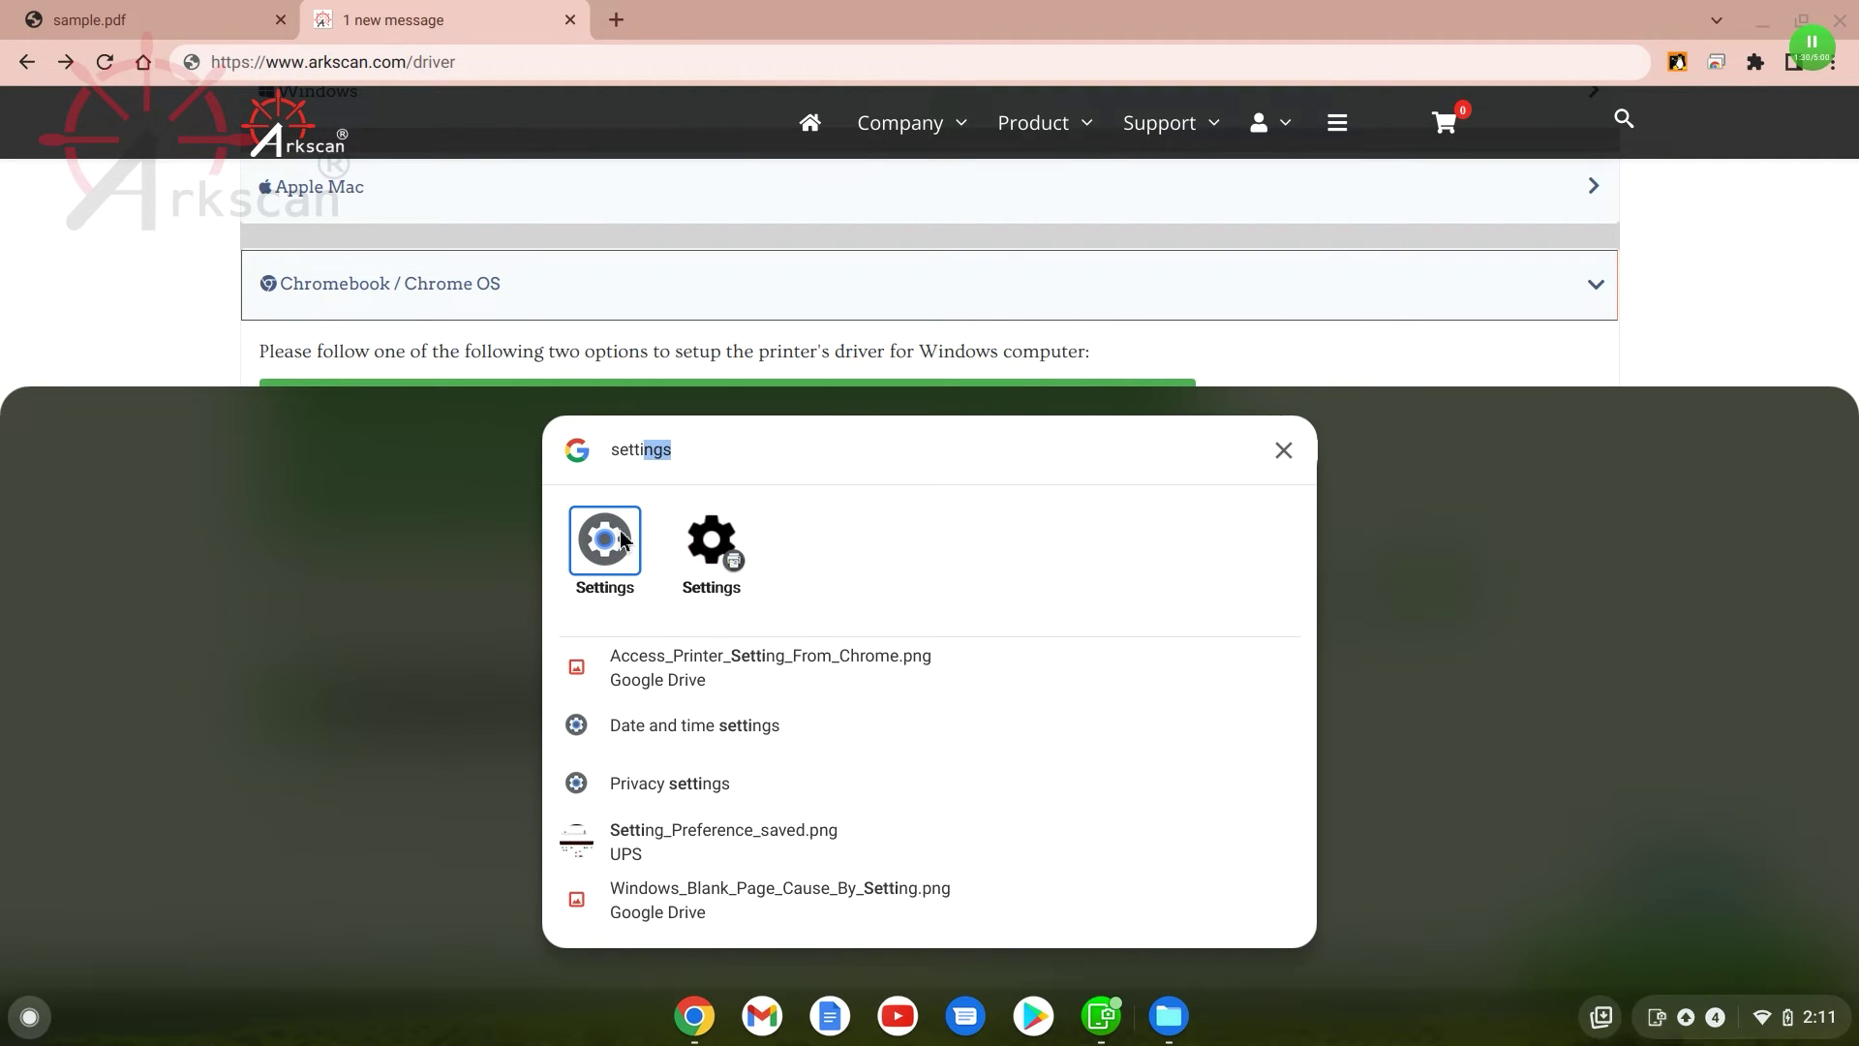
click(621, 532)
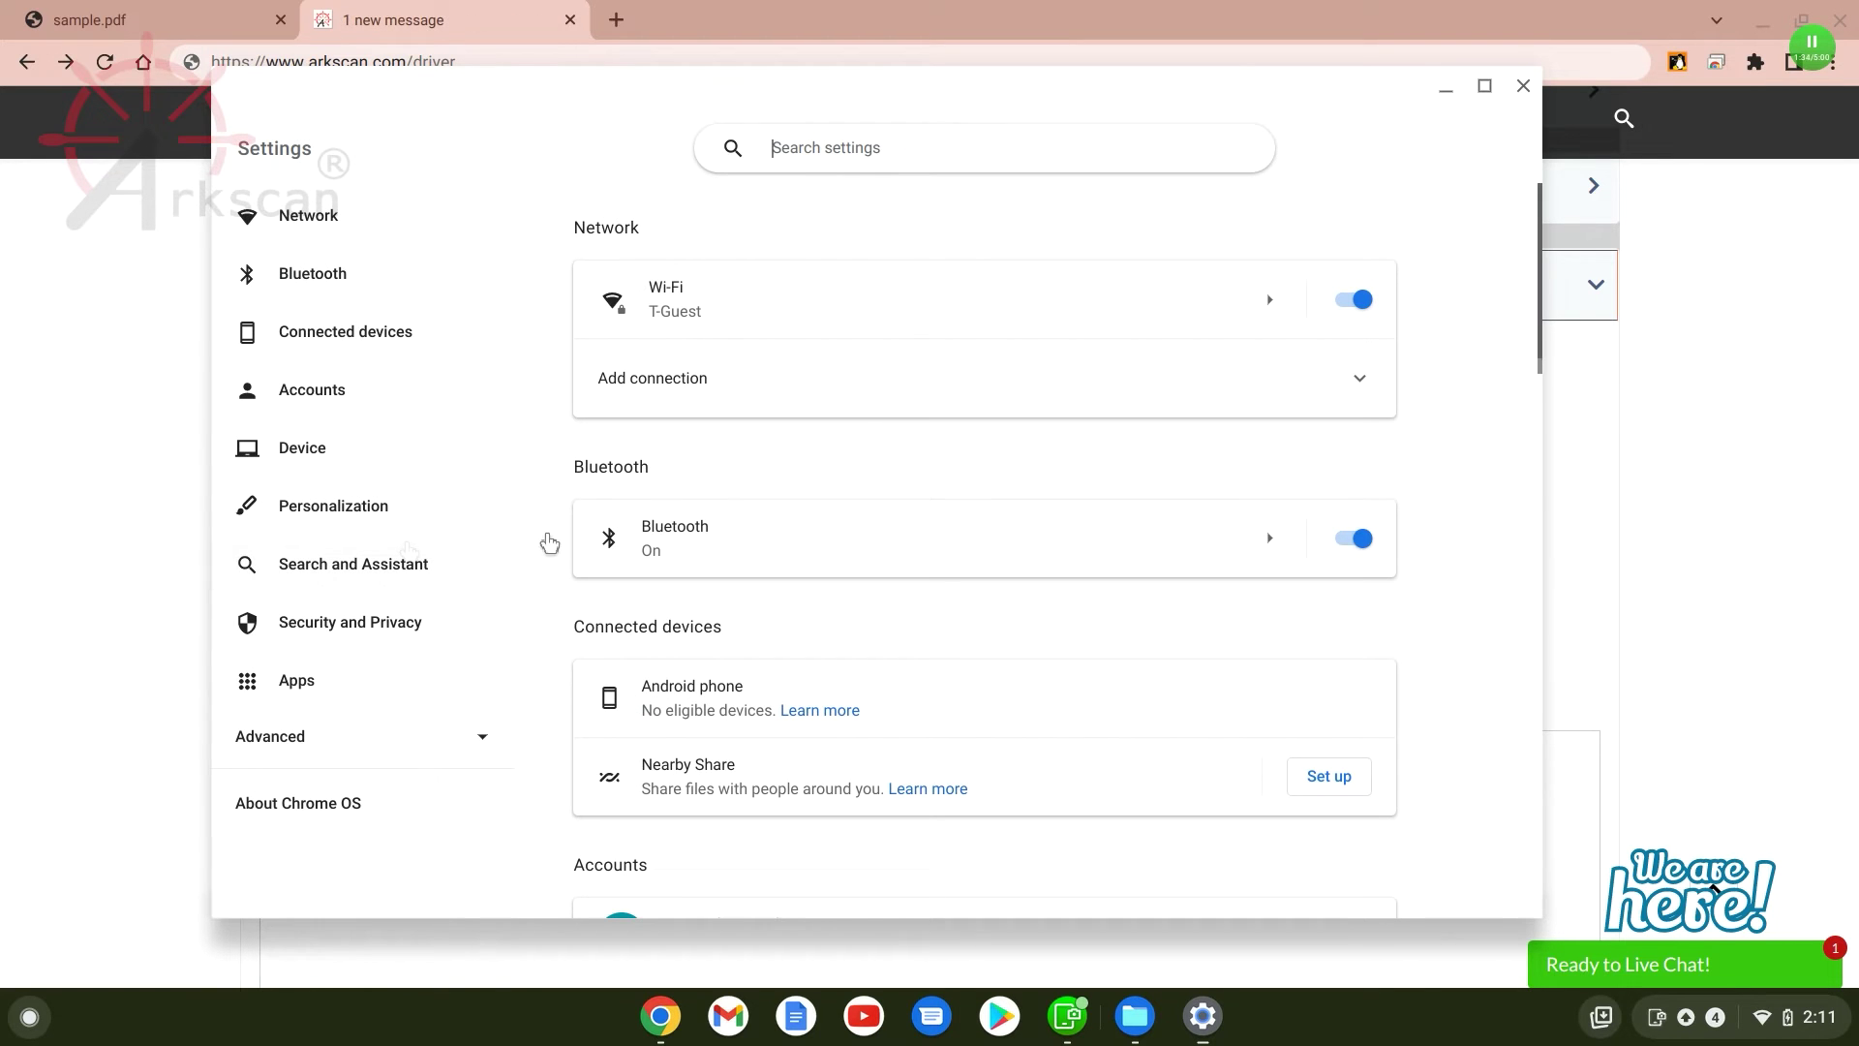
Step: Go to Advanced > Print and scan > Printers in Settings
click(312, 752)
scroll(377, 741, down, 2)
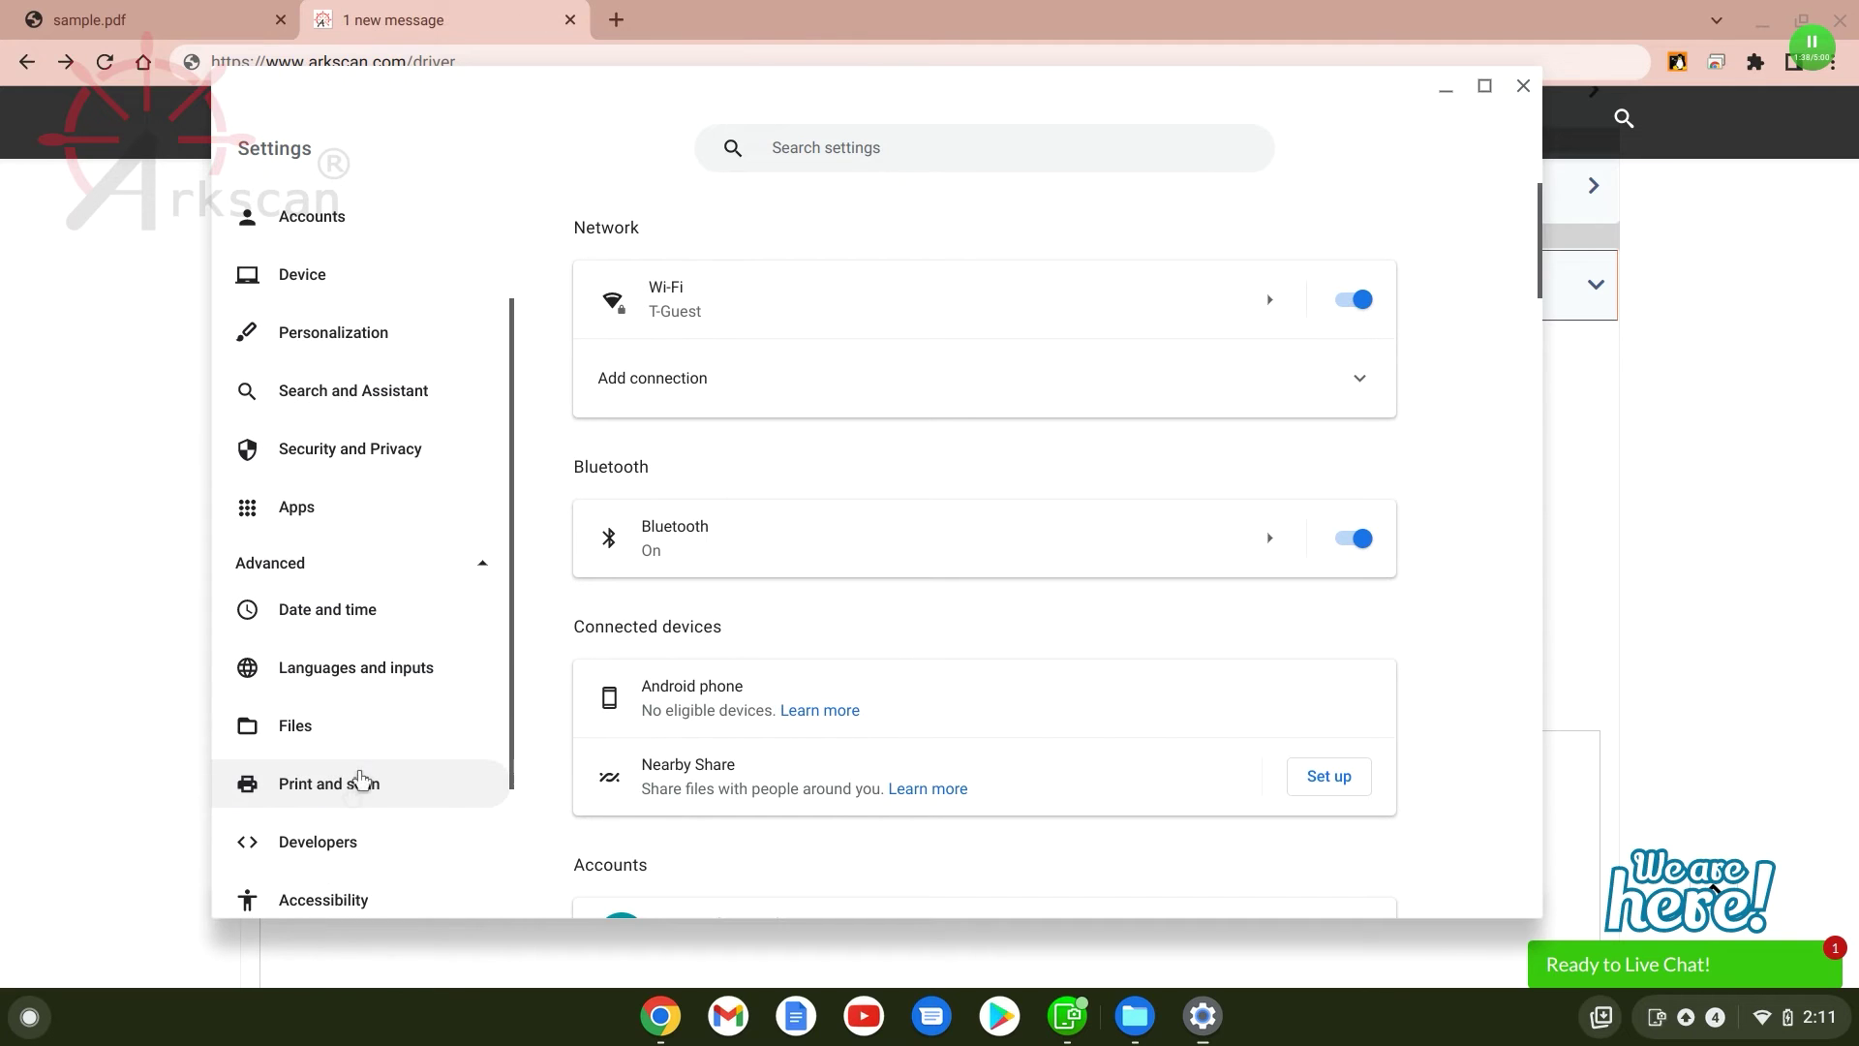
click(361, 780)
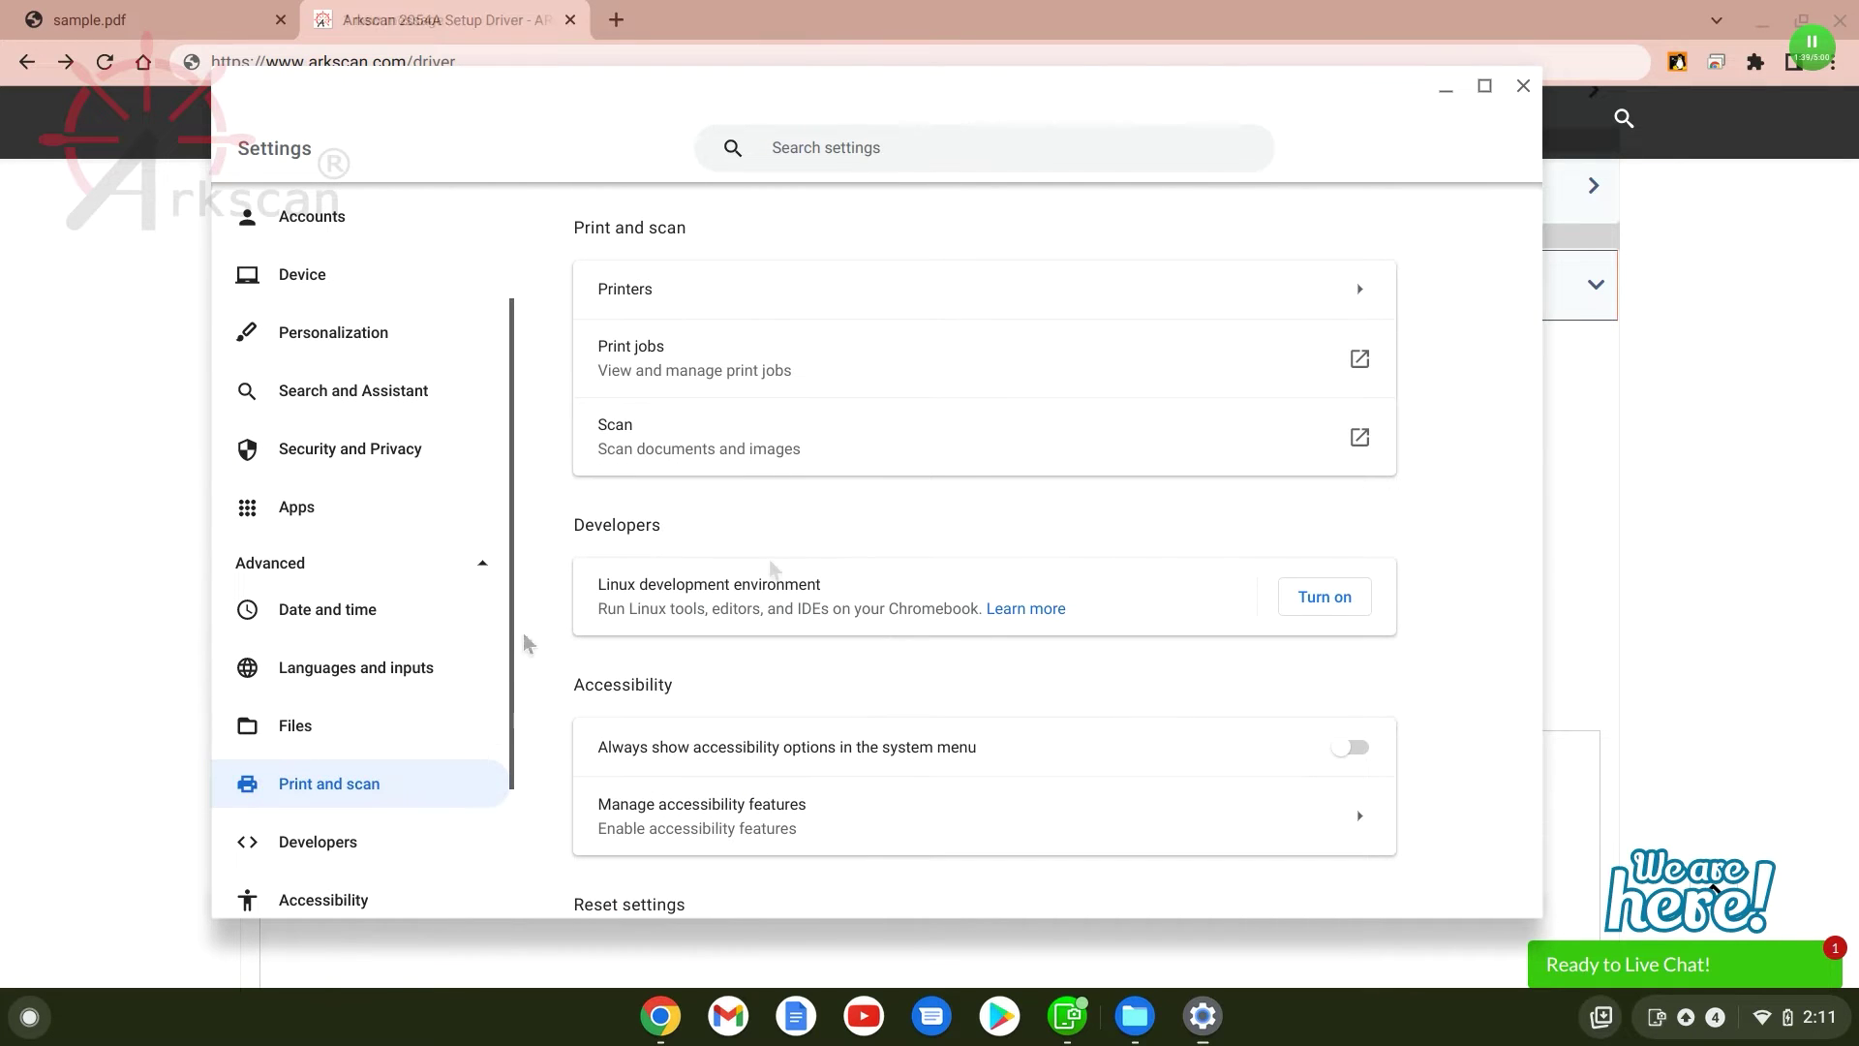
scroll(771, 569, up, 2)
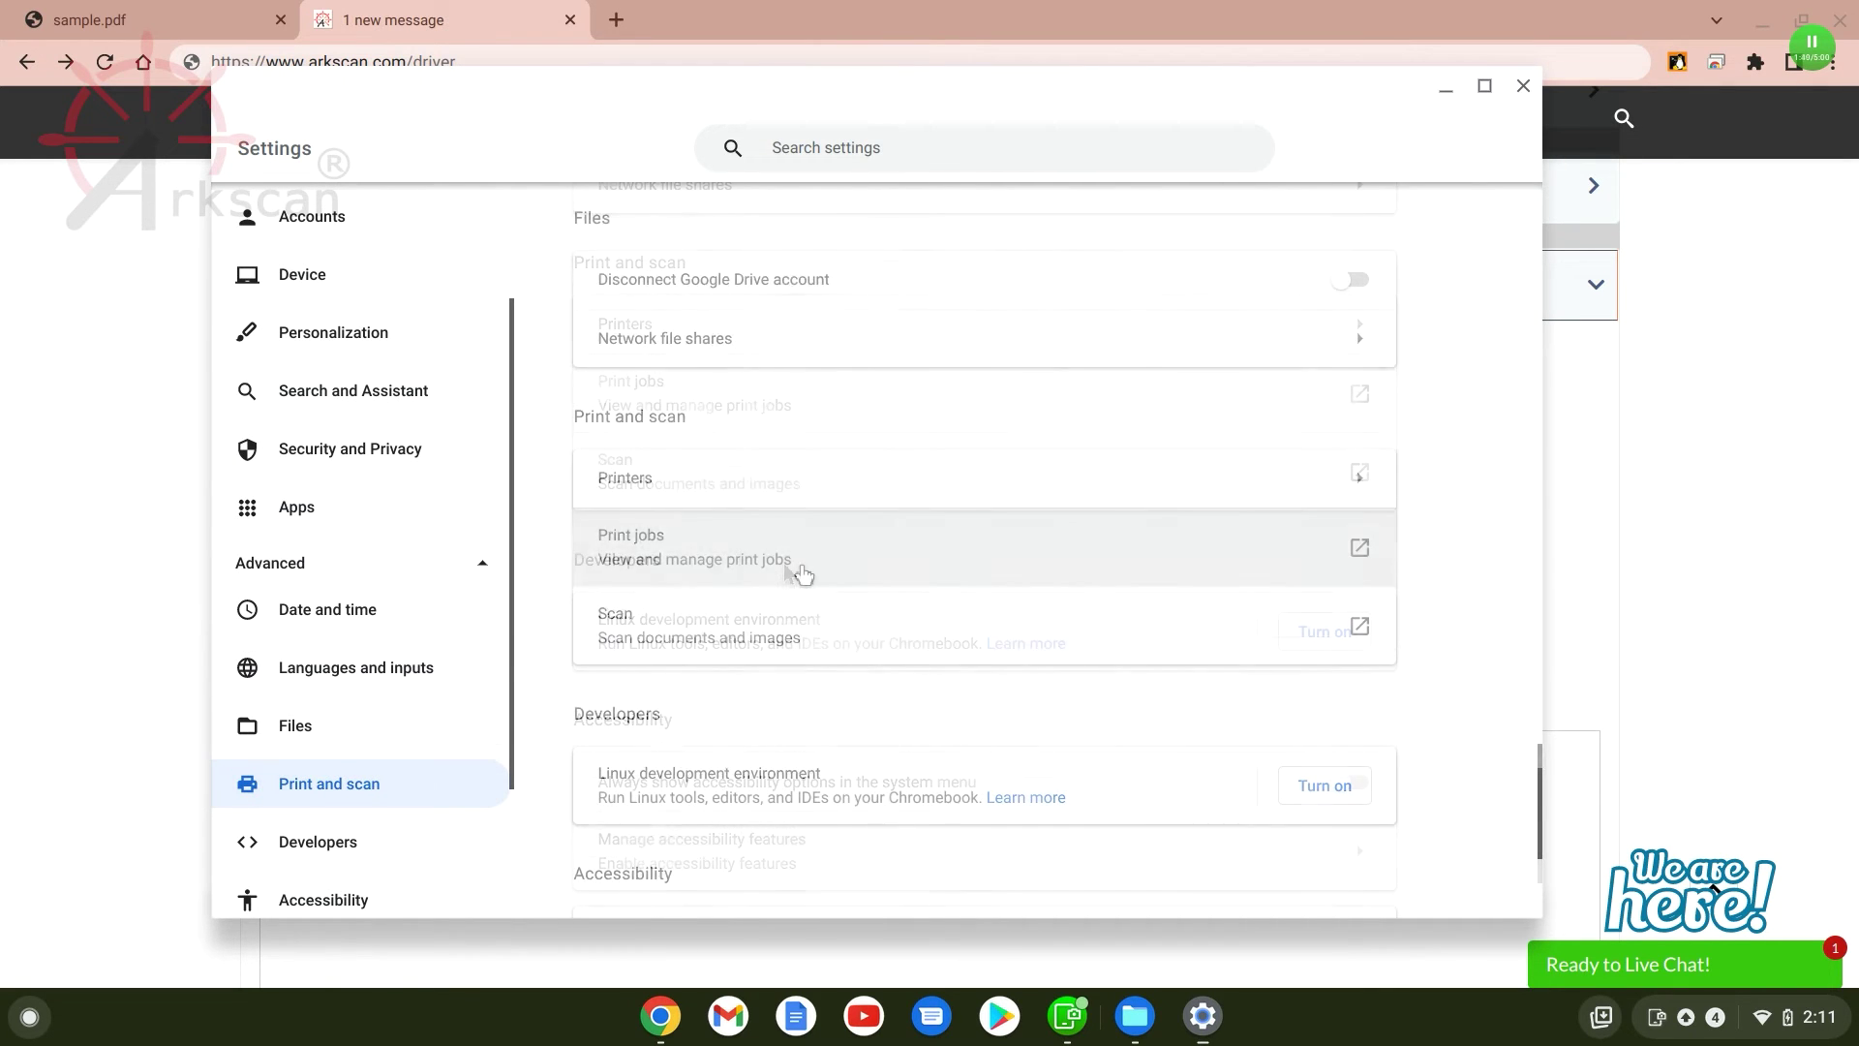
click(767, 486)
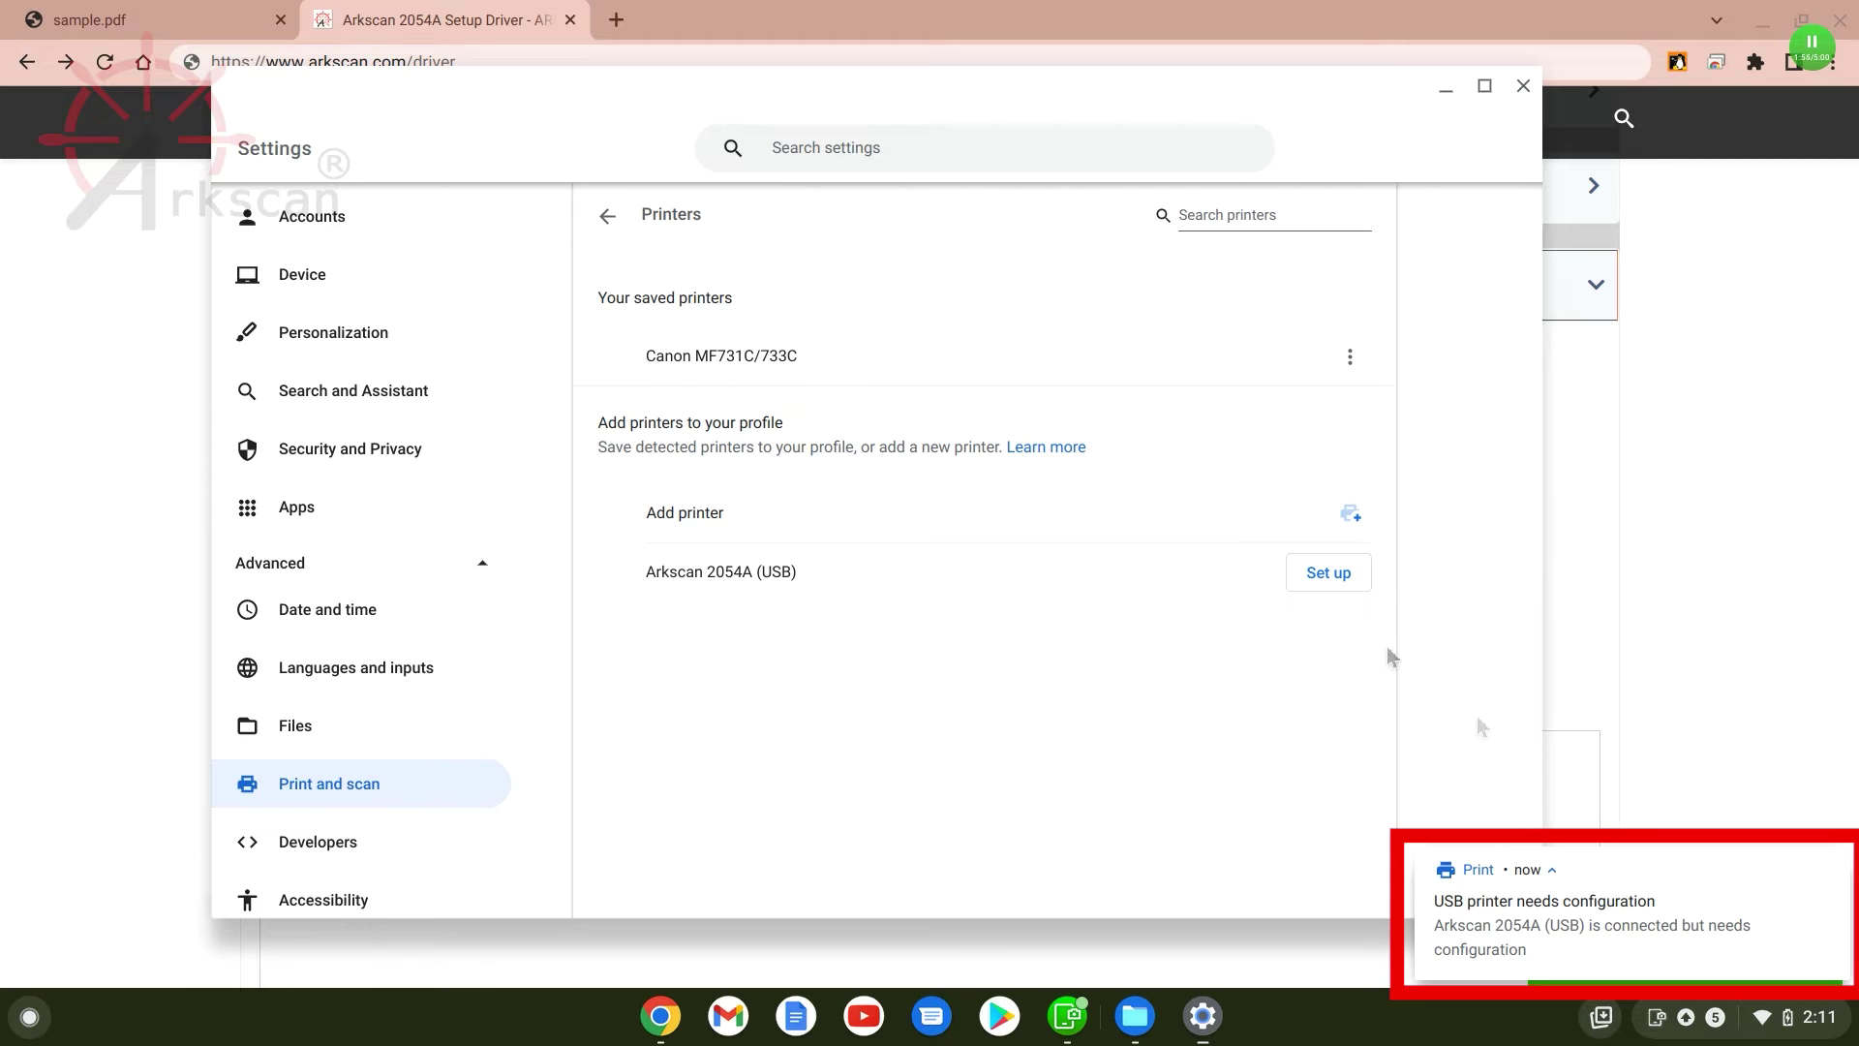
Step: Set up the Arkscan 2054A with Arkscan_Chromebook_Driver.ppd from printer_driver and add it
click(1338, 589)
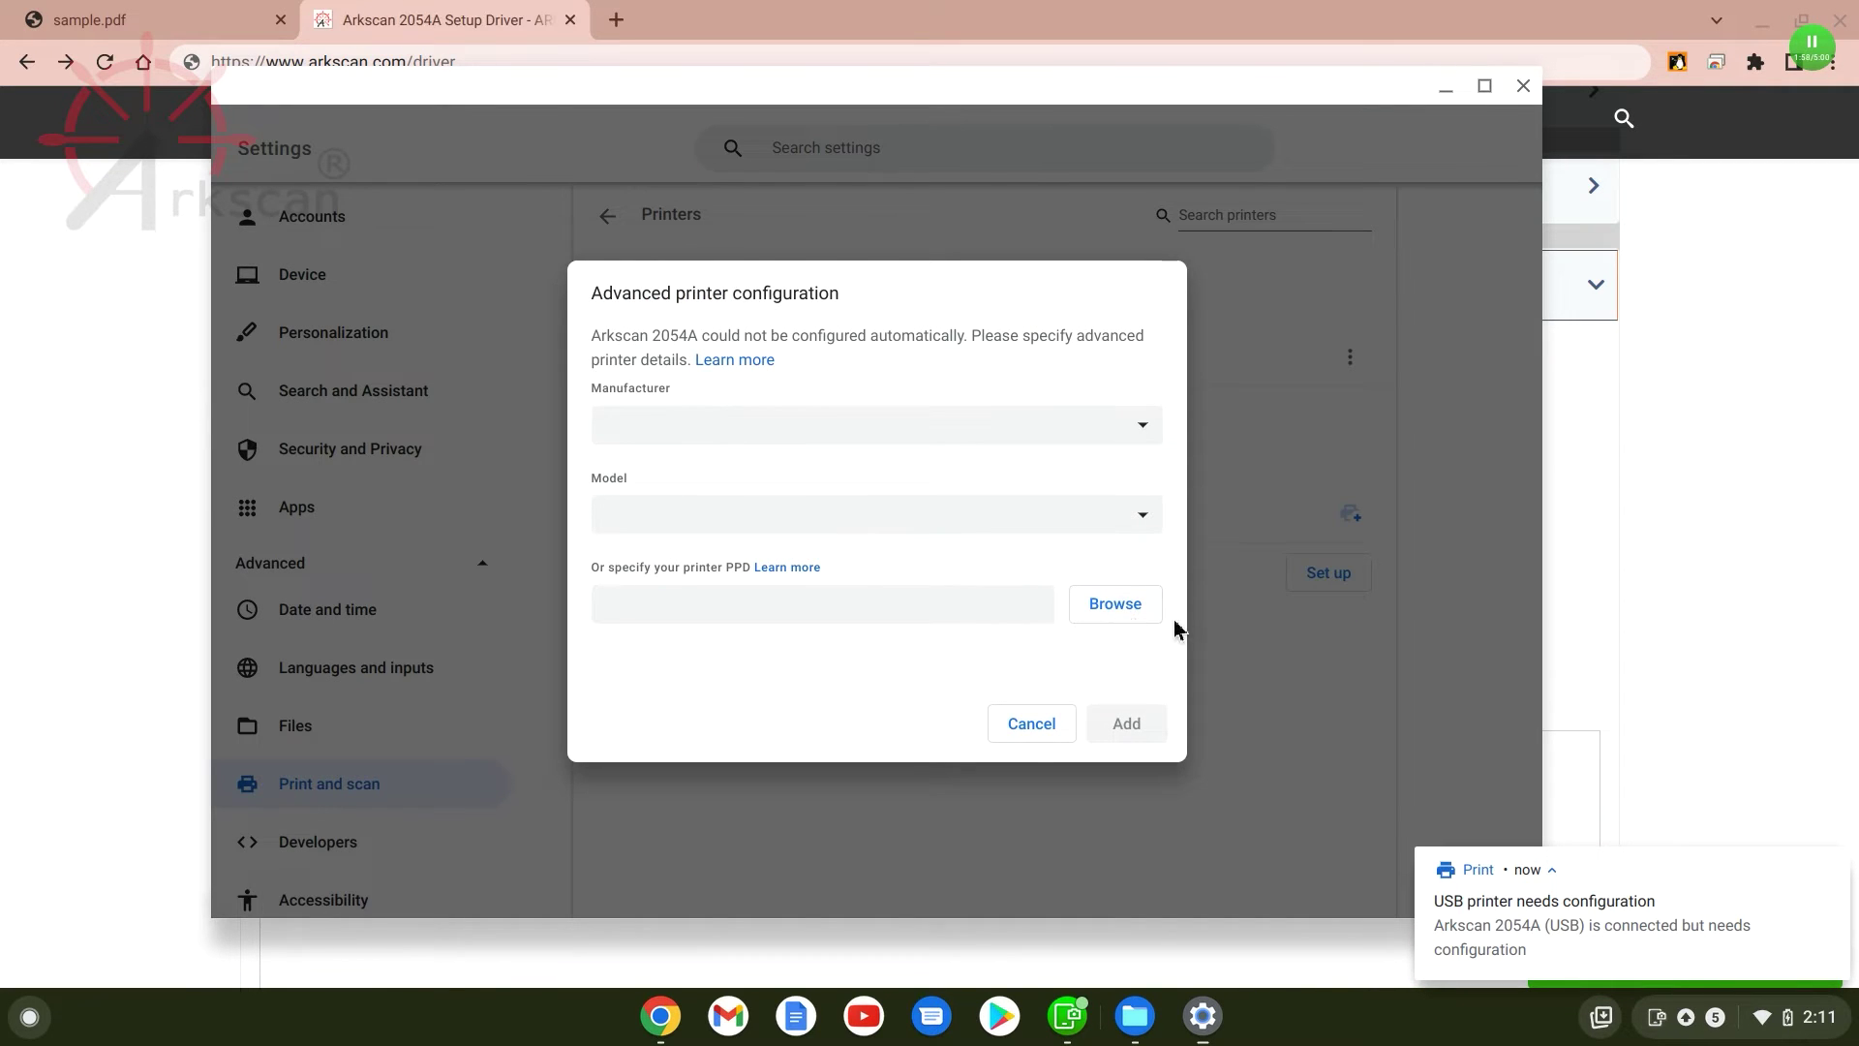
click(1115, 604)
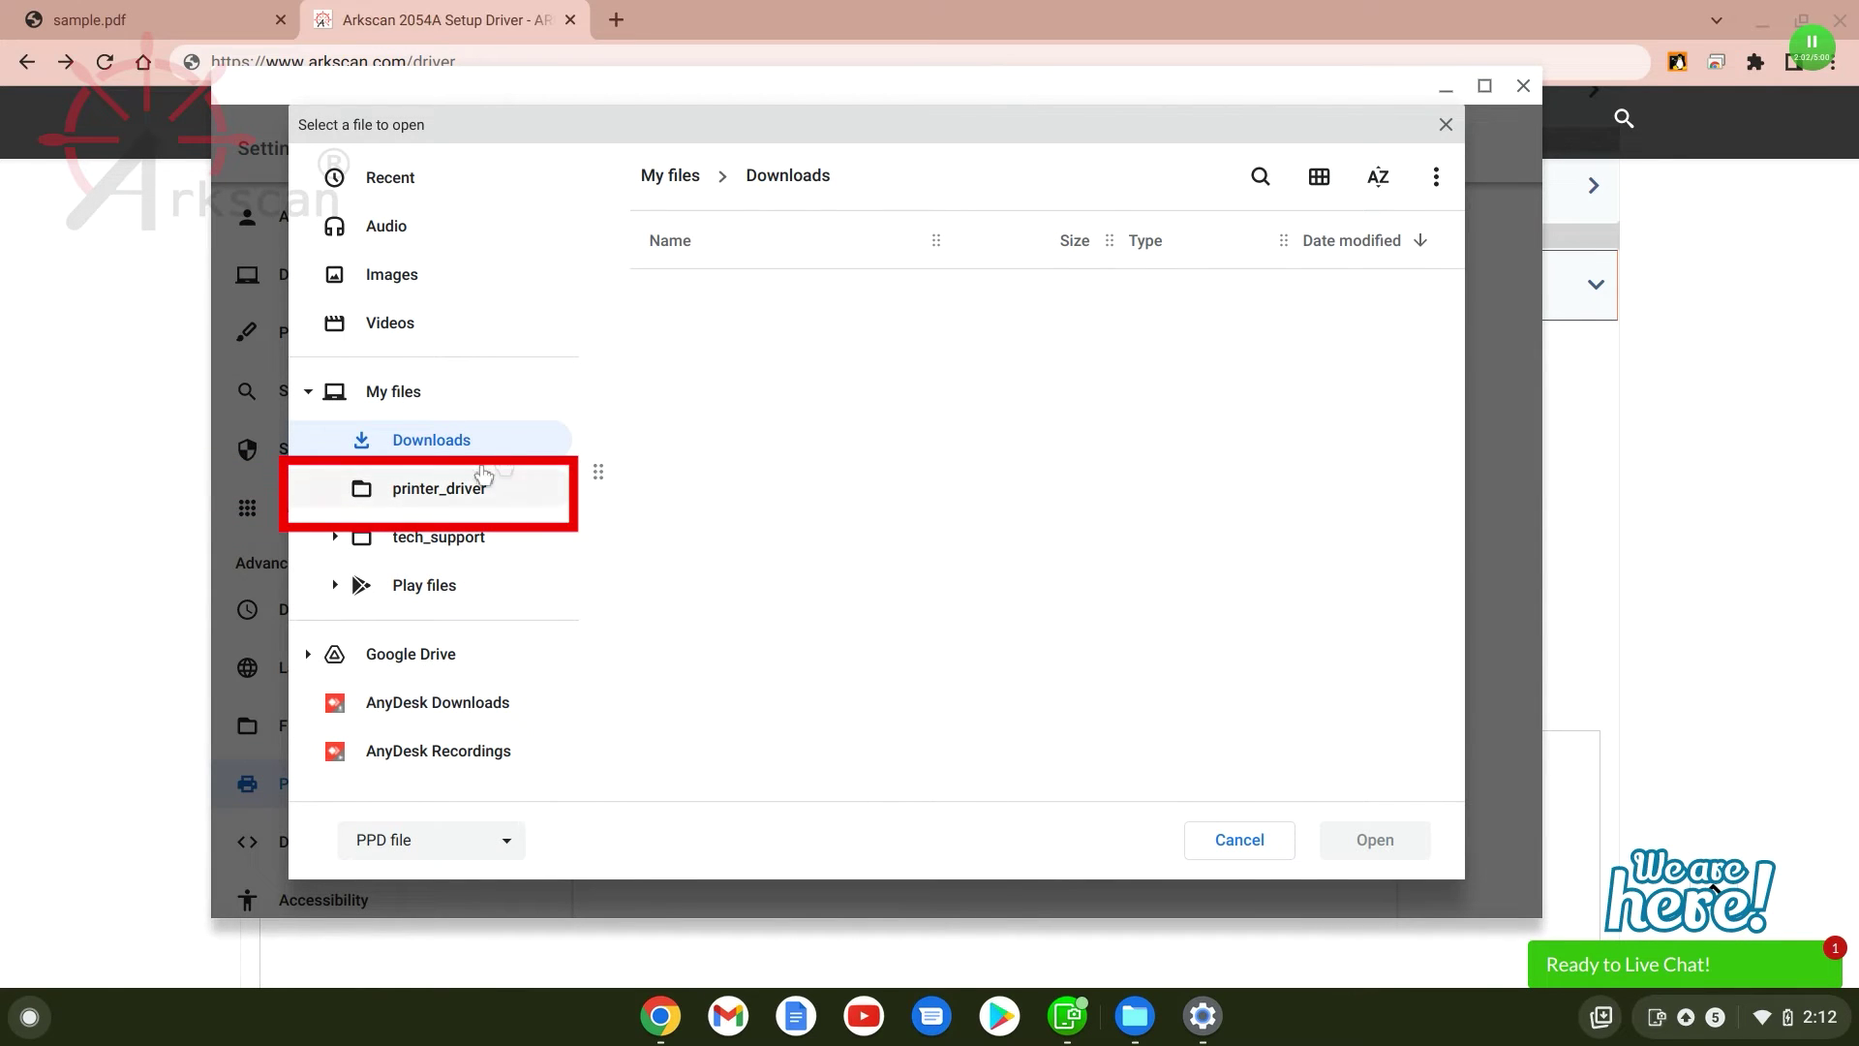
click(450, 494)
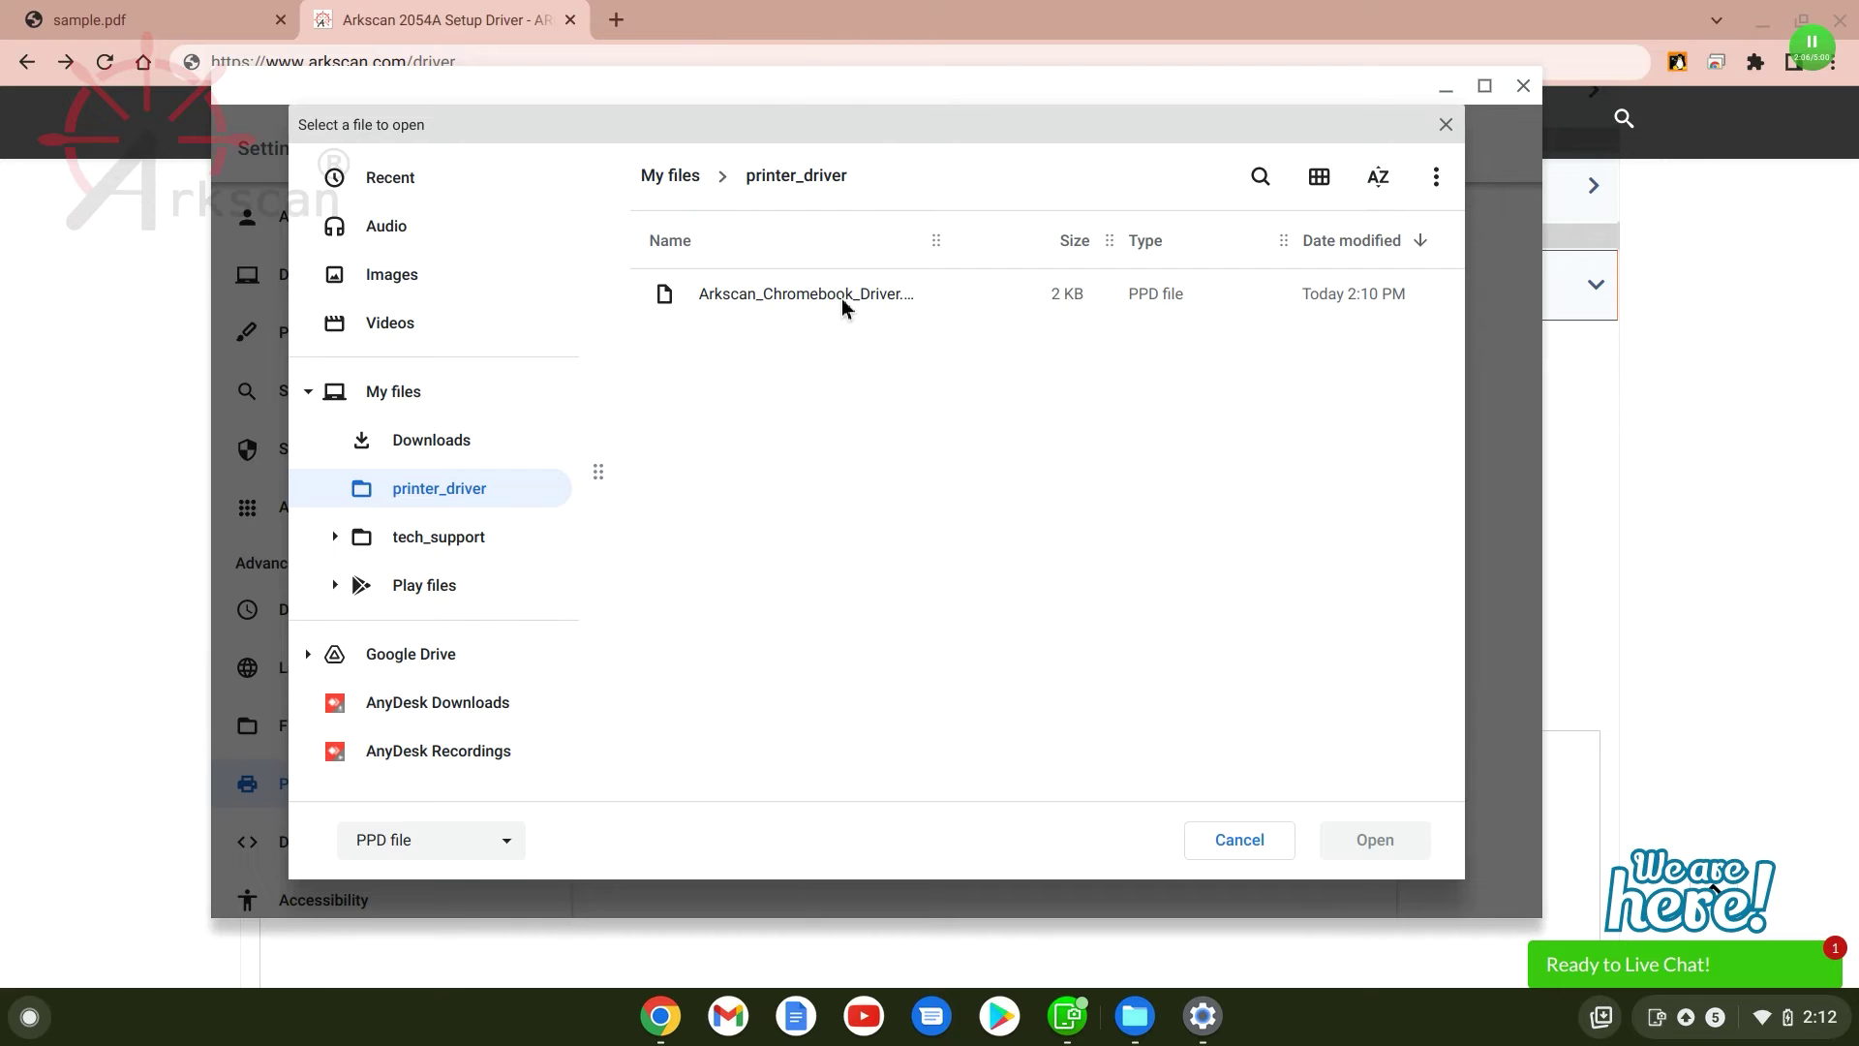
click(841, 298)
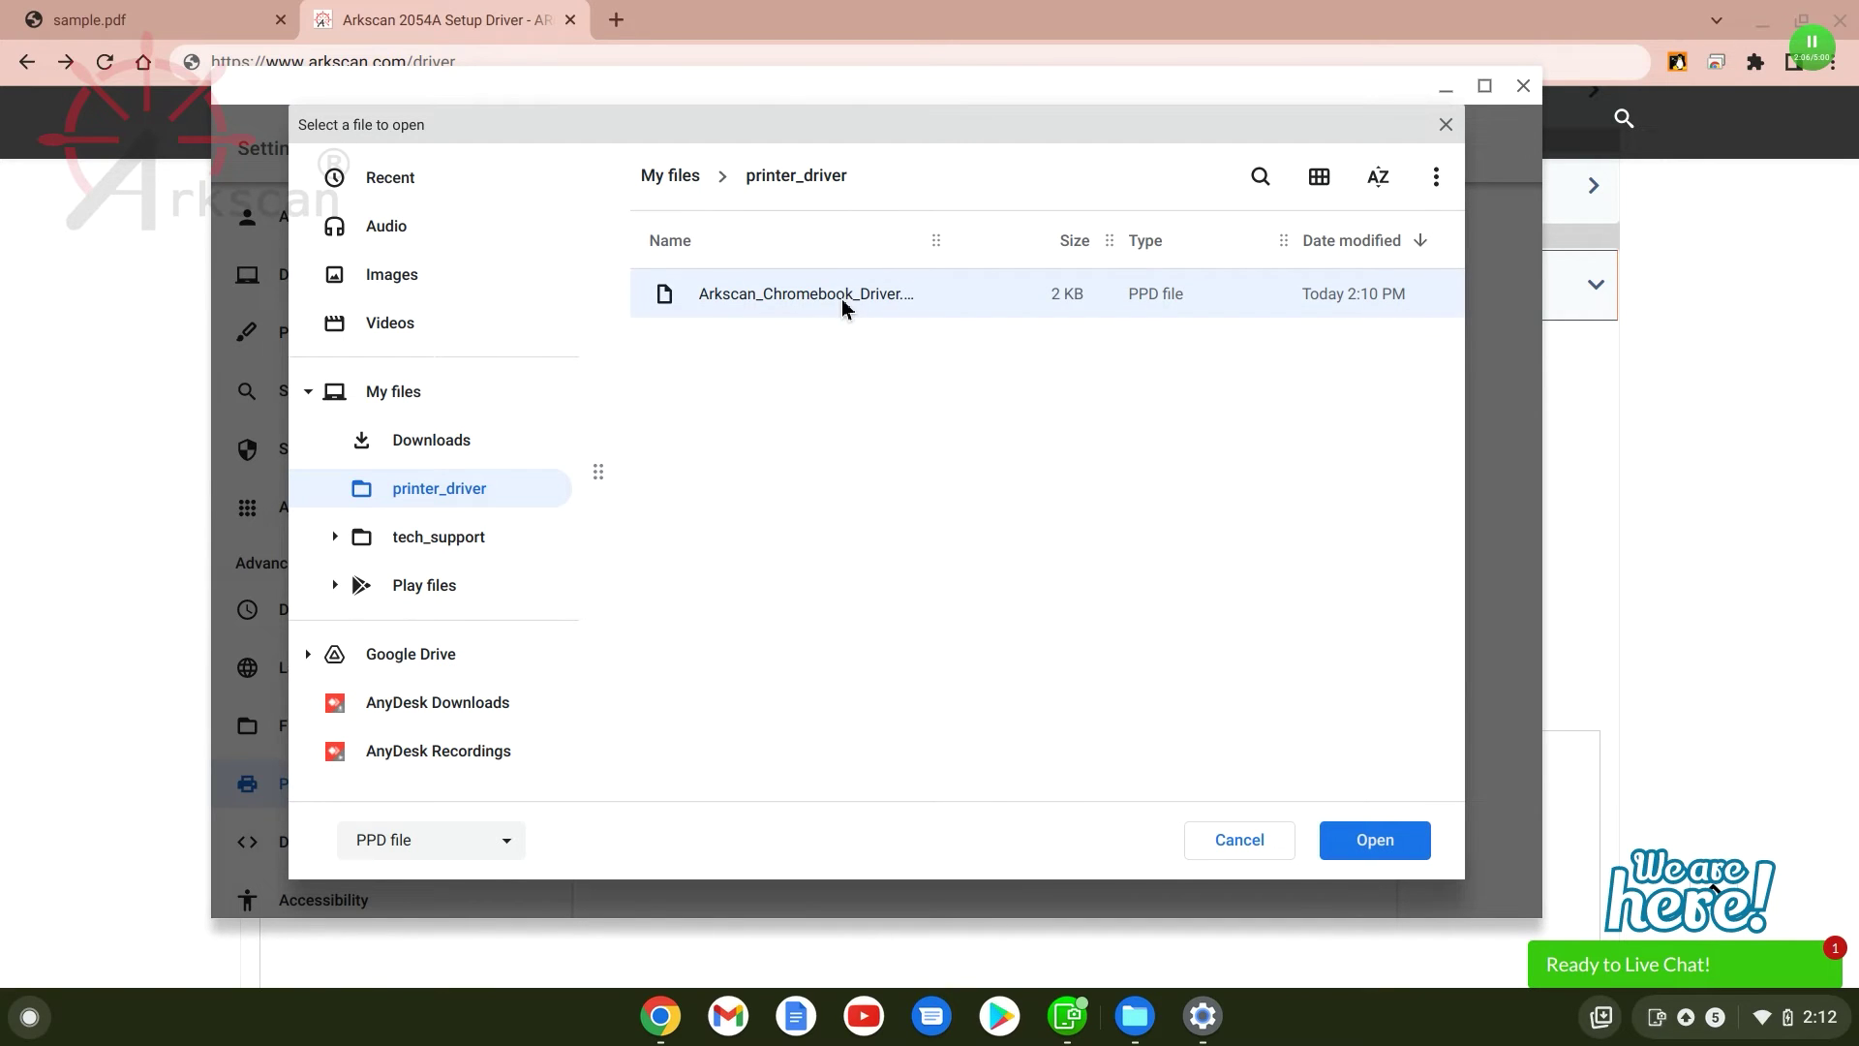
click(1351, 842)
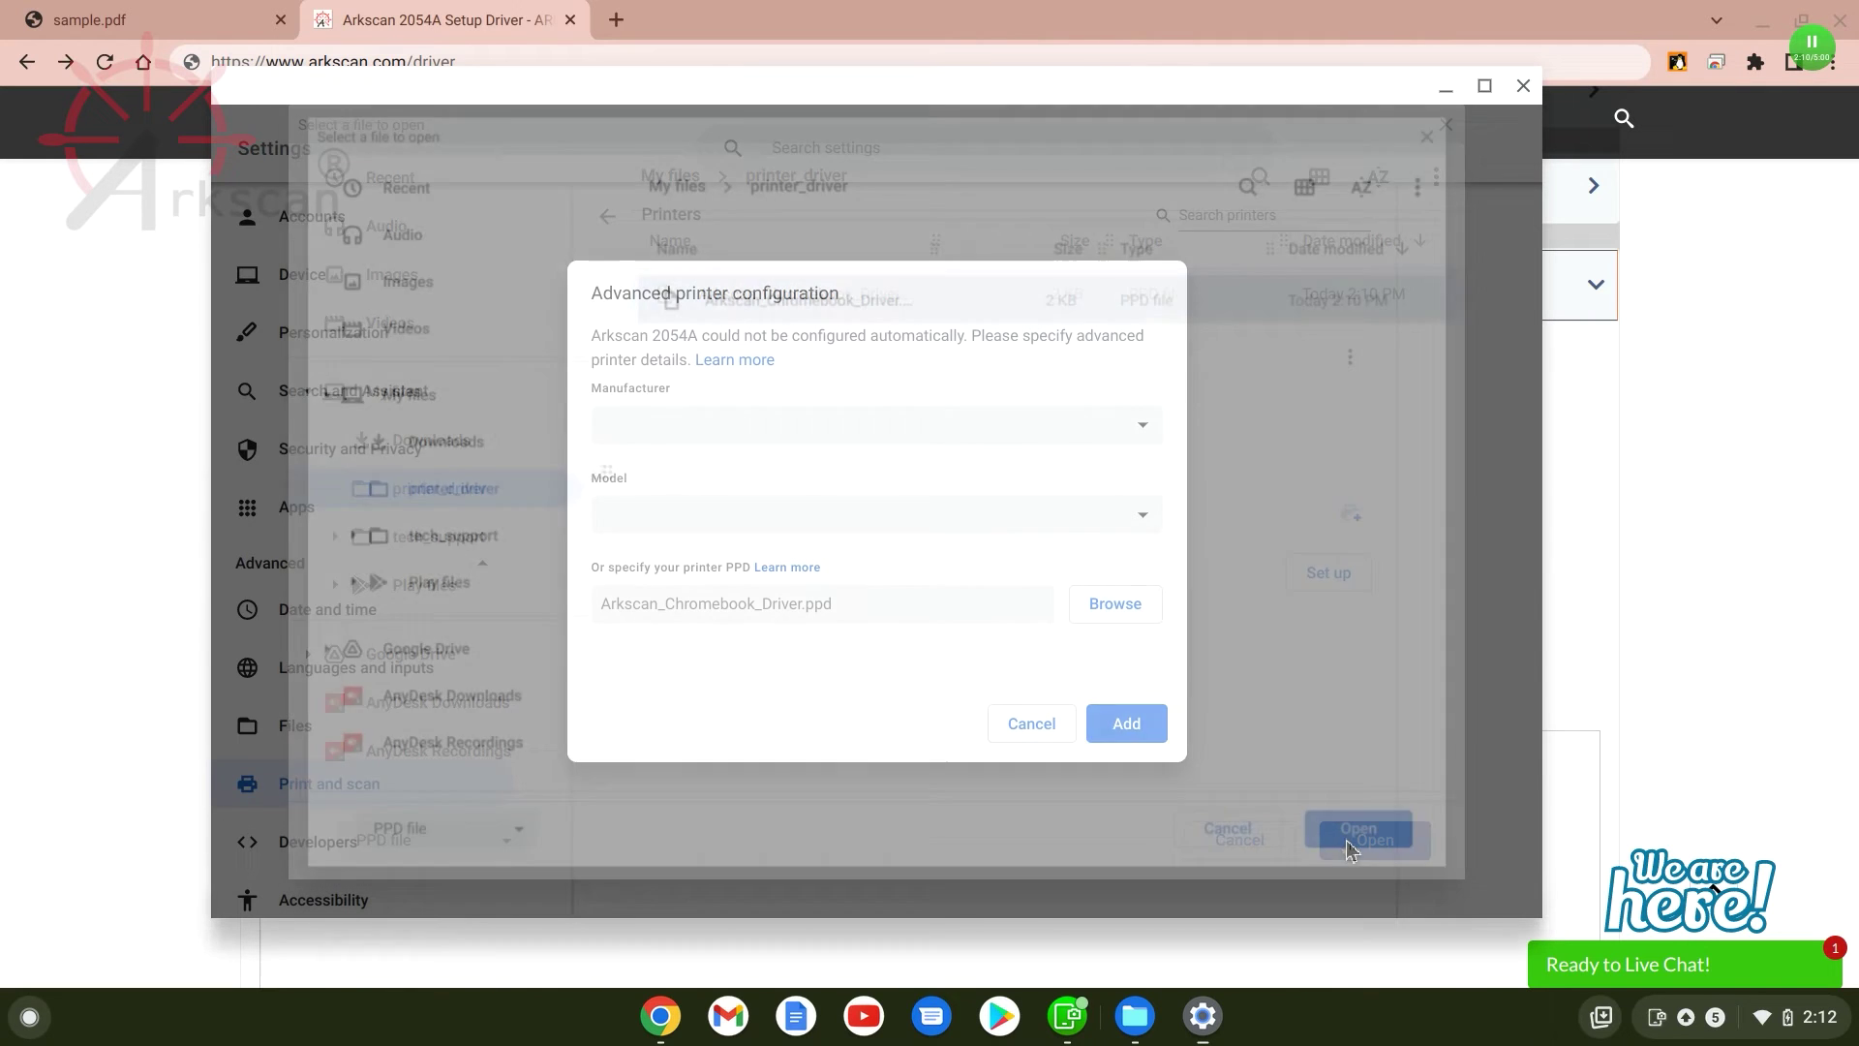
click(1141, 726)
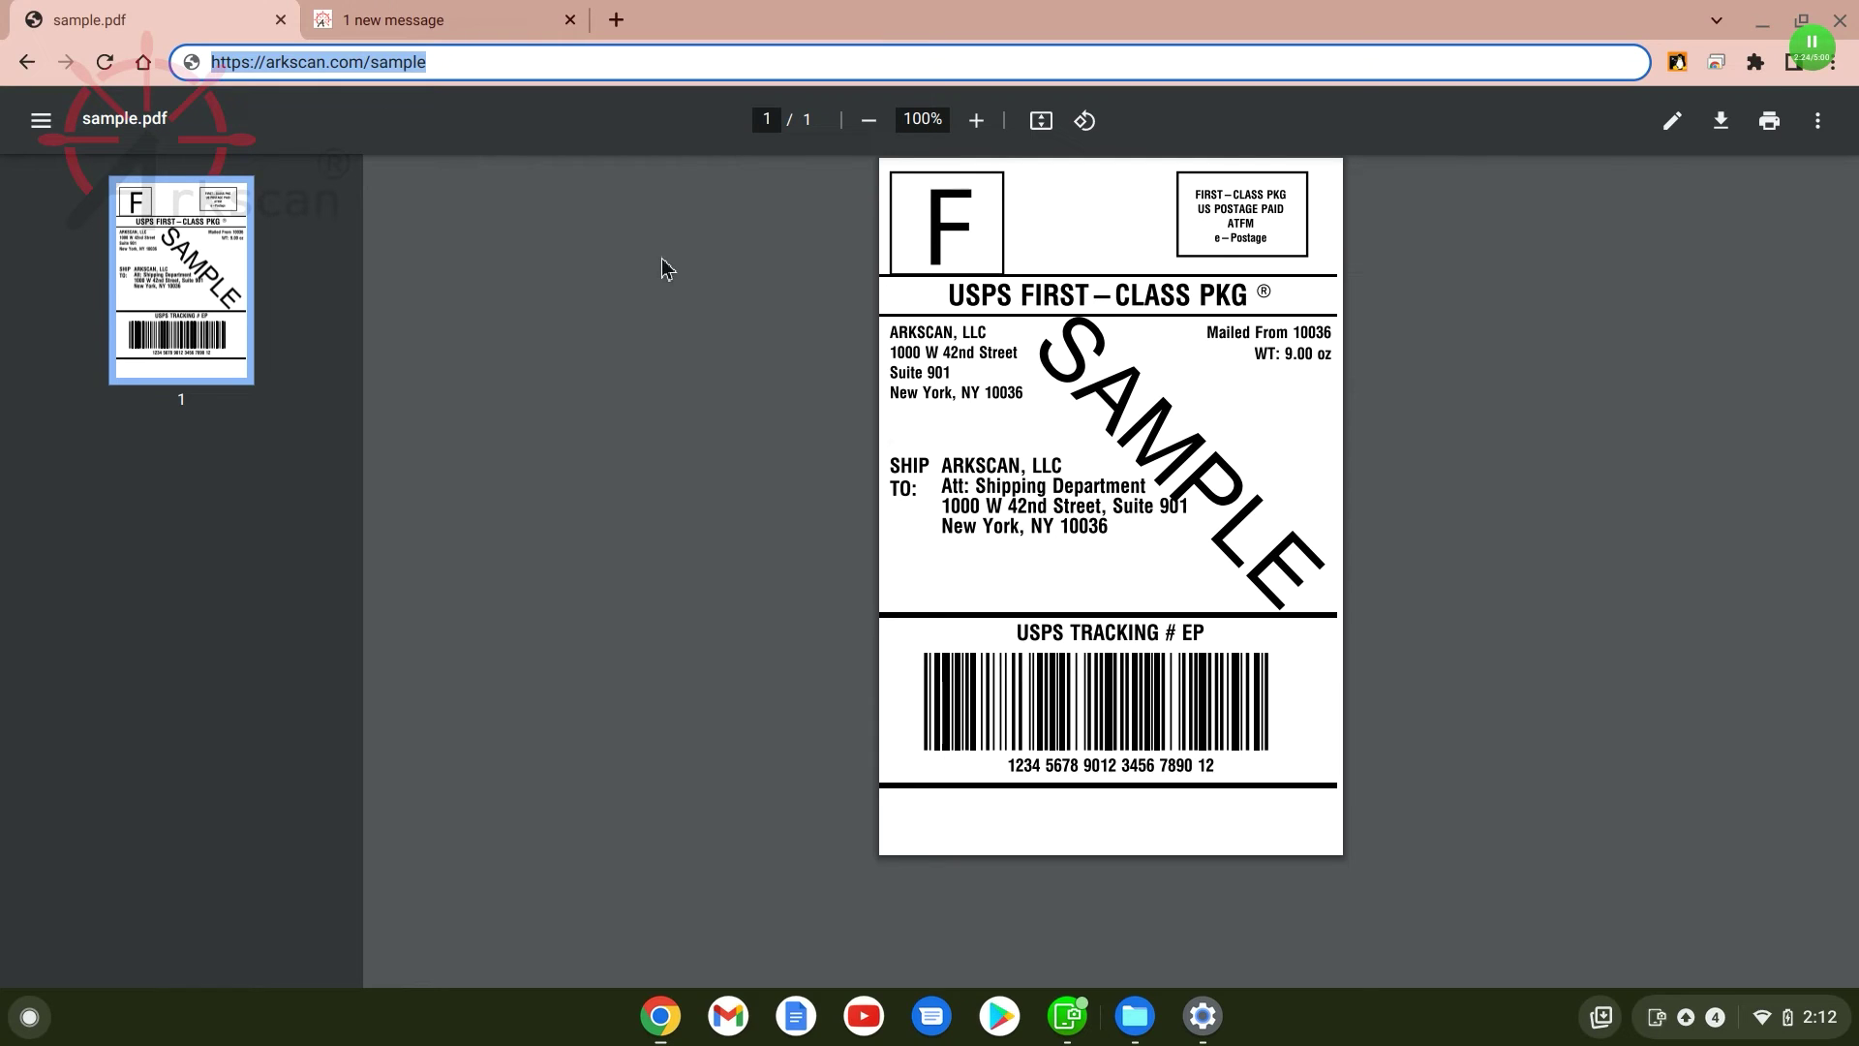
Step: Choose Arkscan 2054A (USB) as the print destination for the sample label
click(1771, 128)
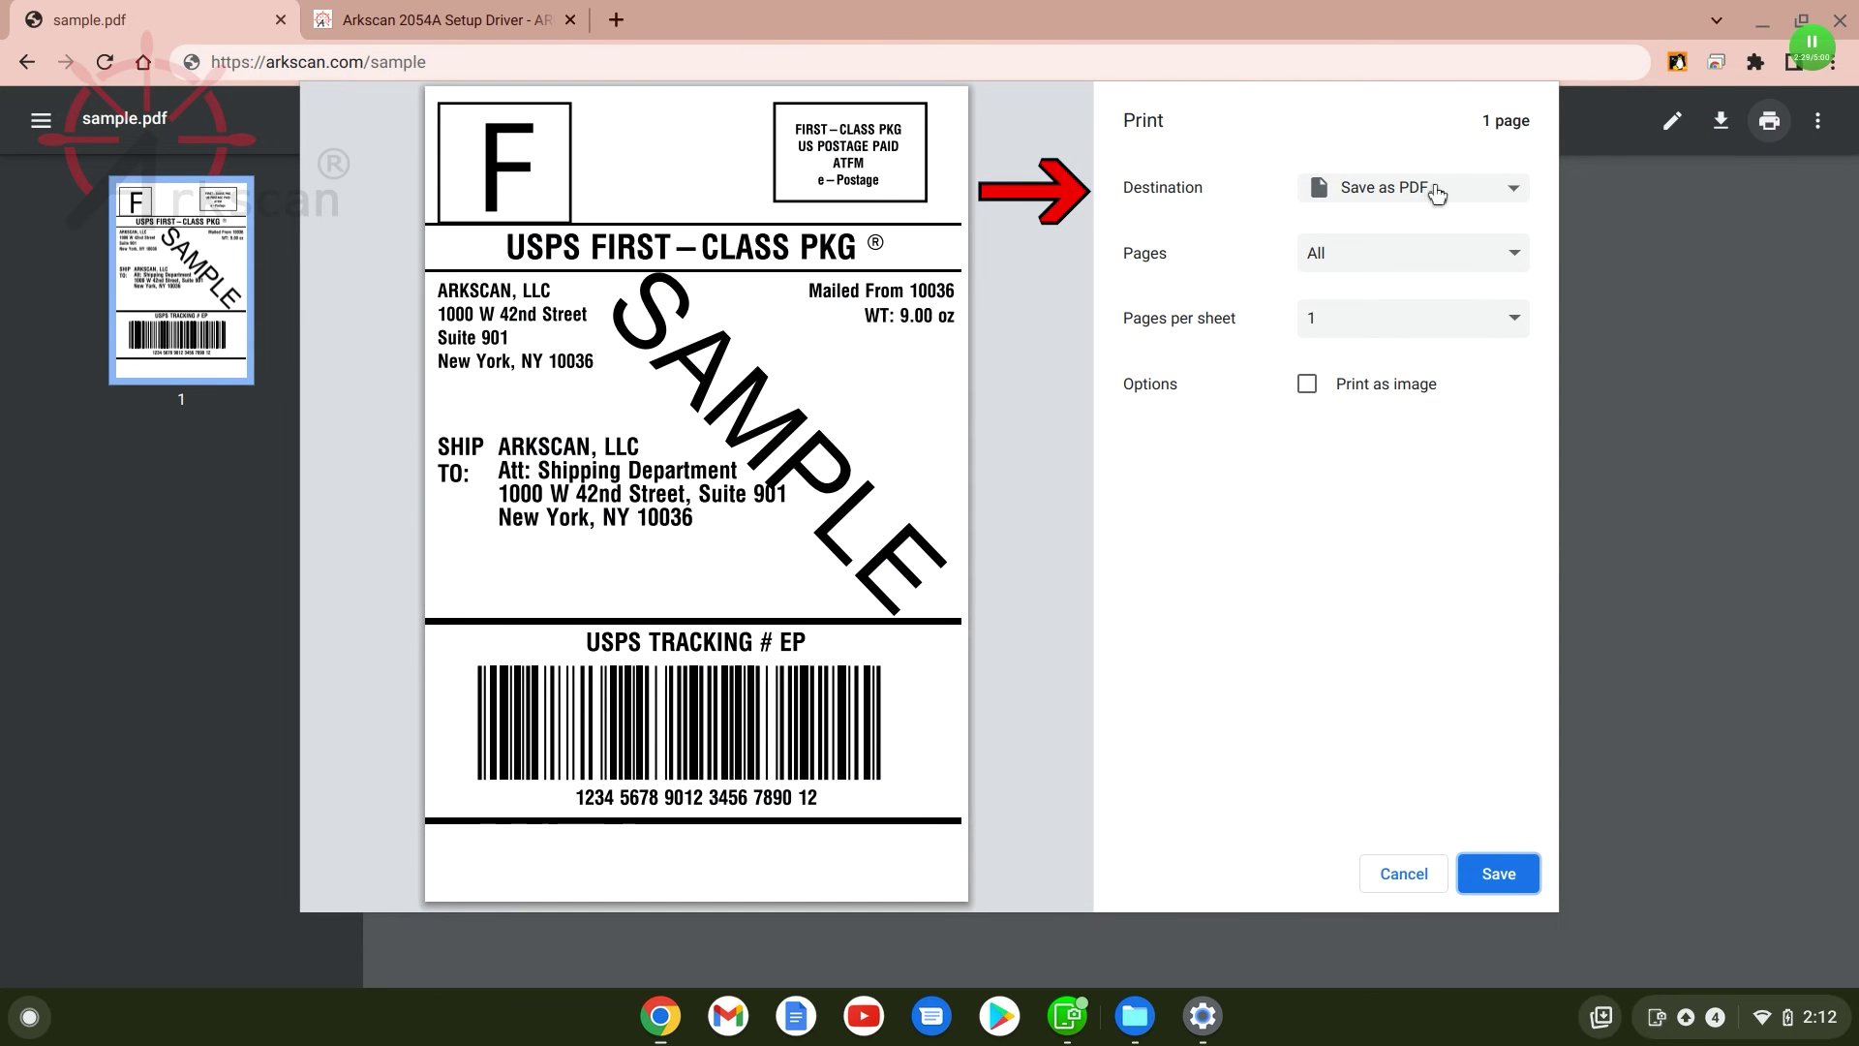
click(1439, 195)
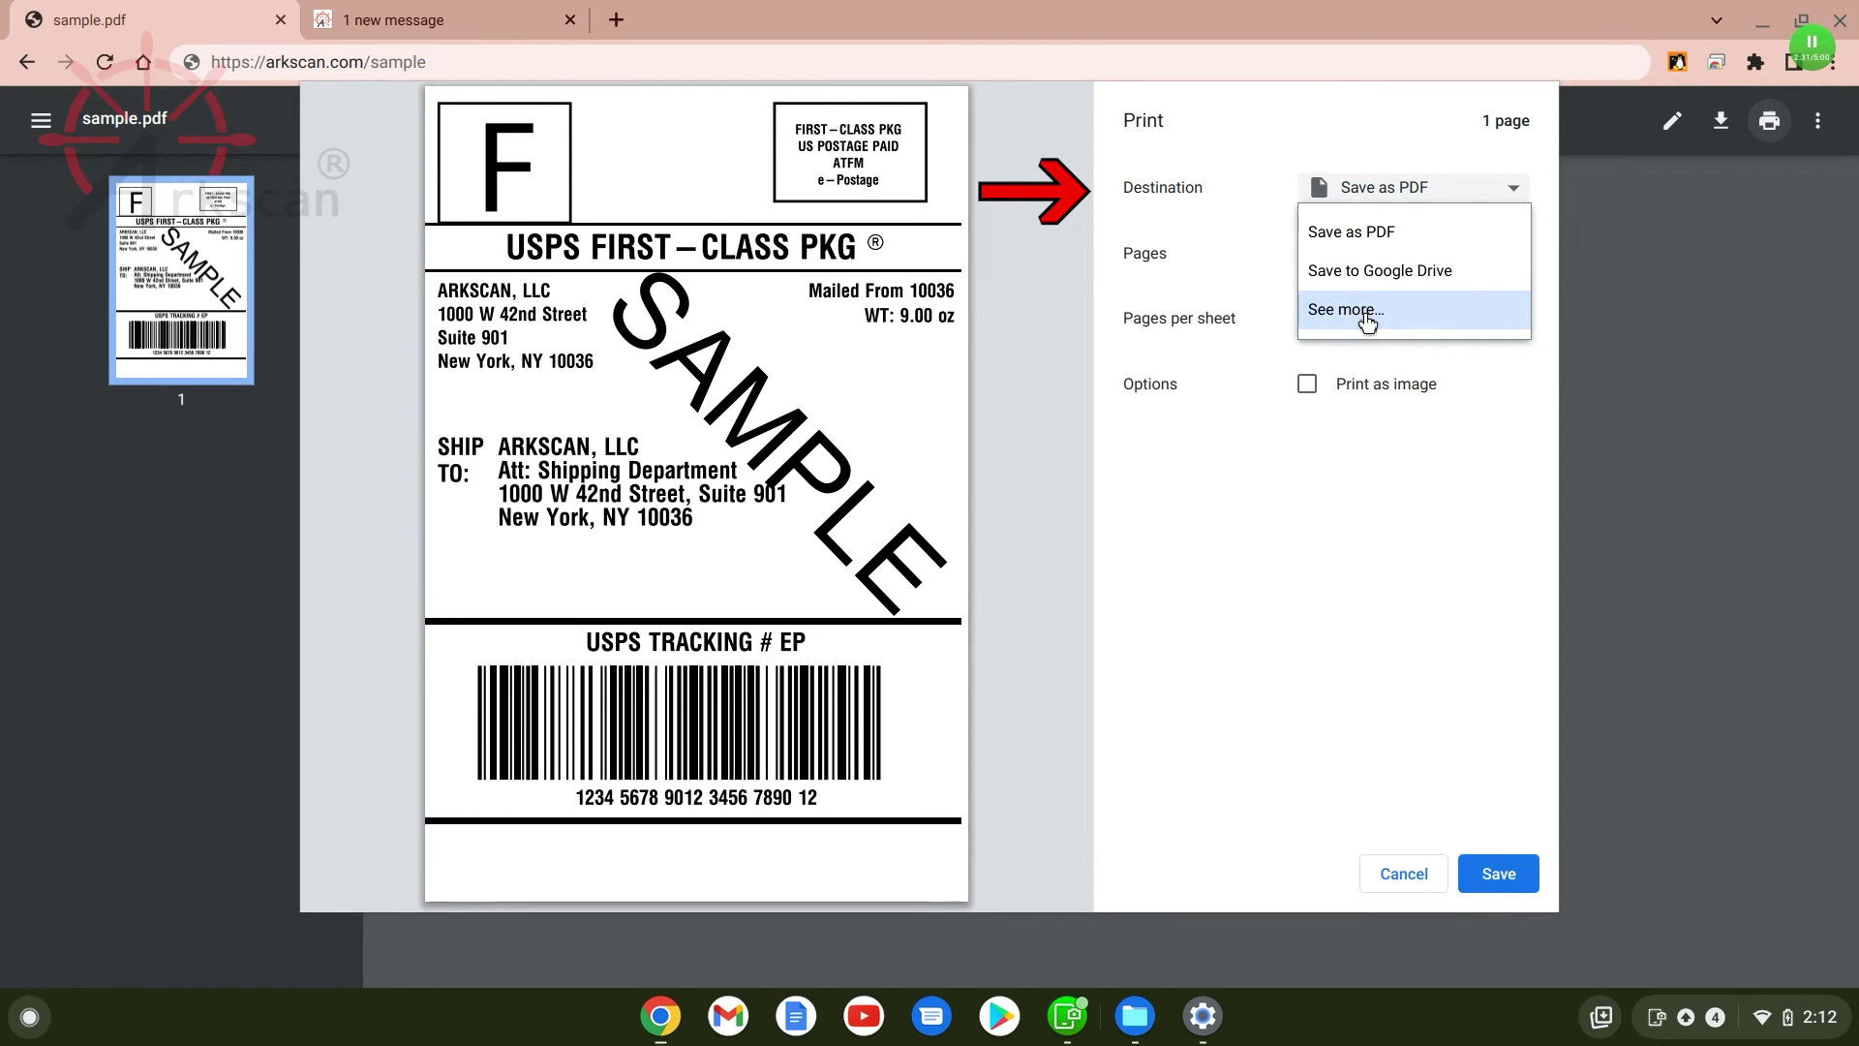
click(1367, 317)
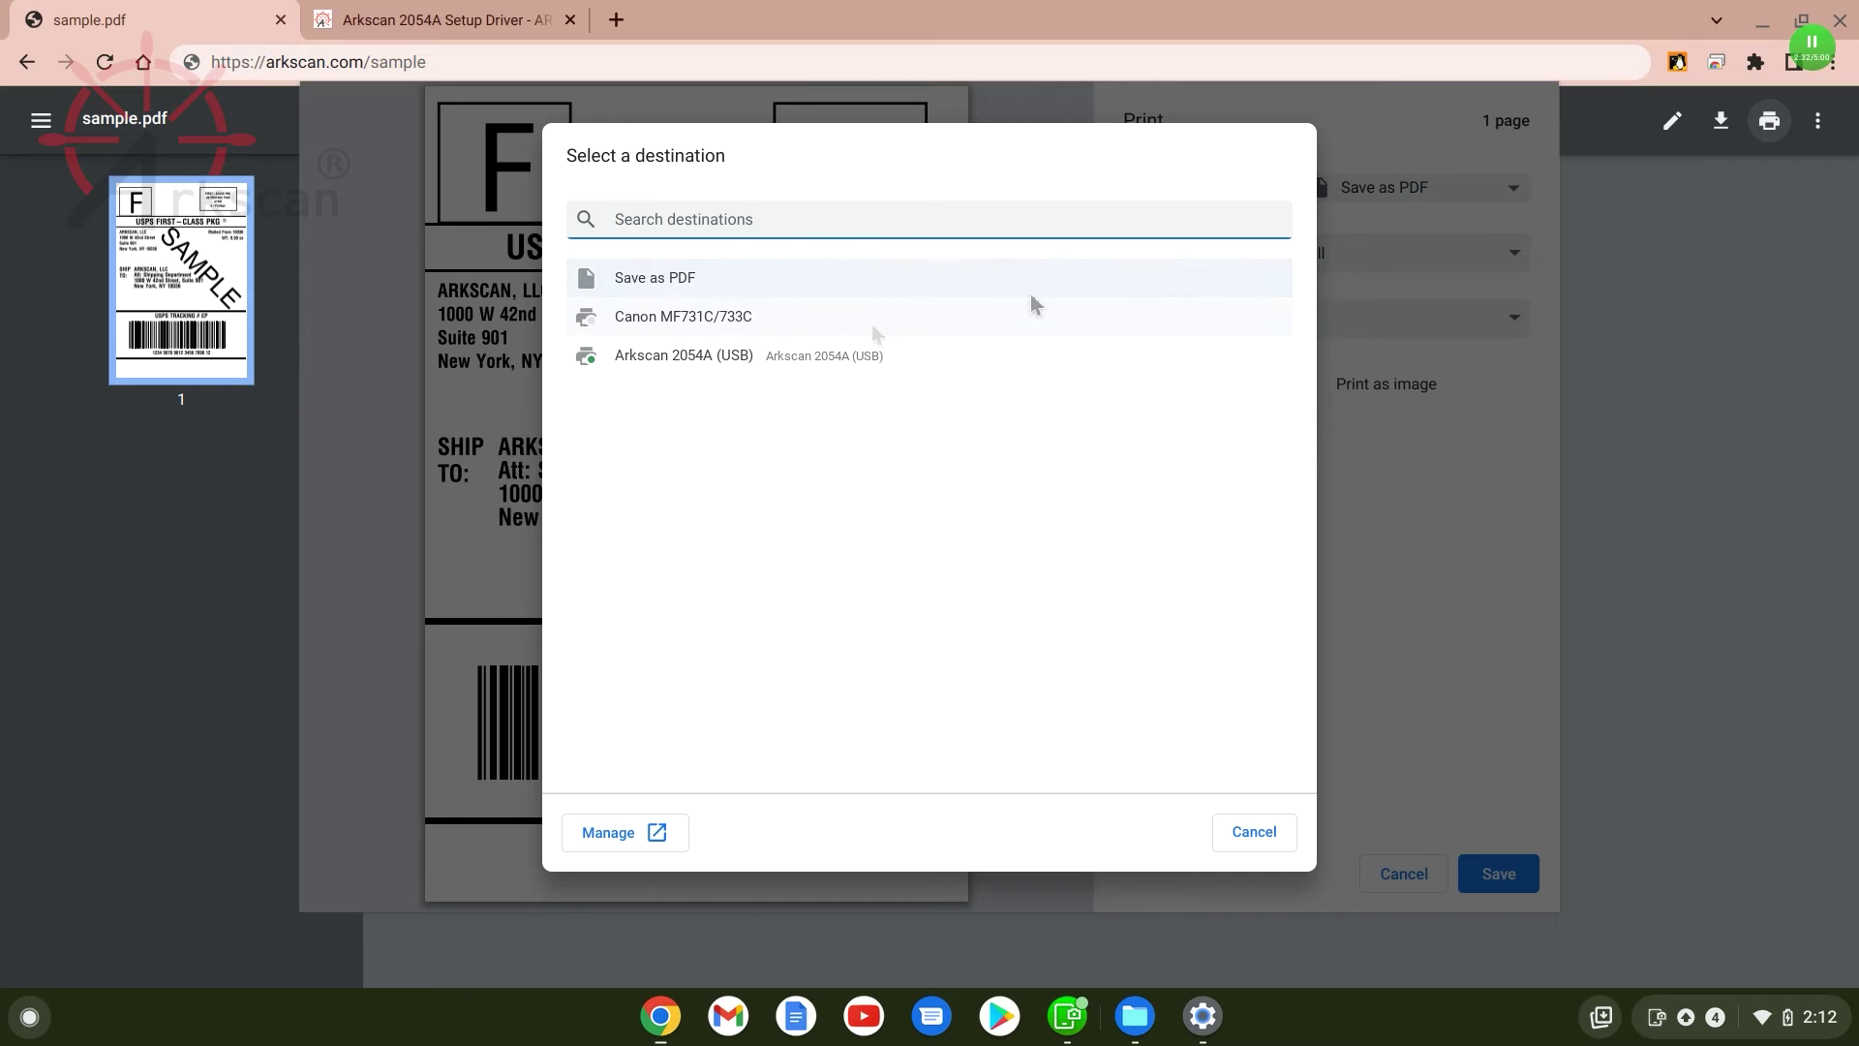
click(814, 363)
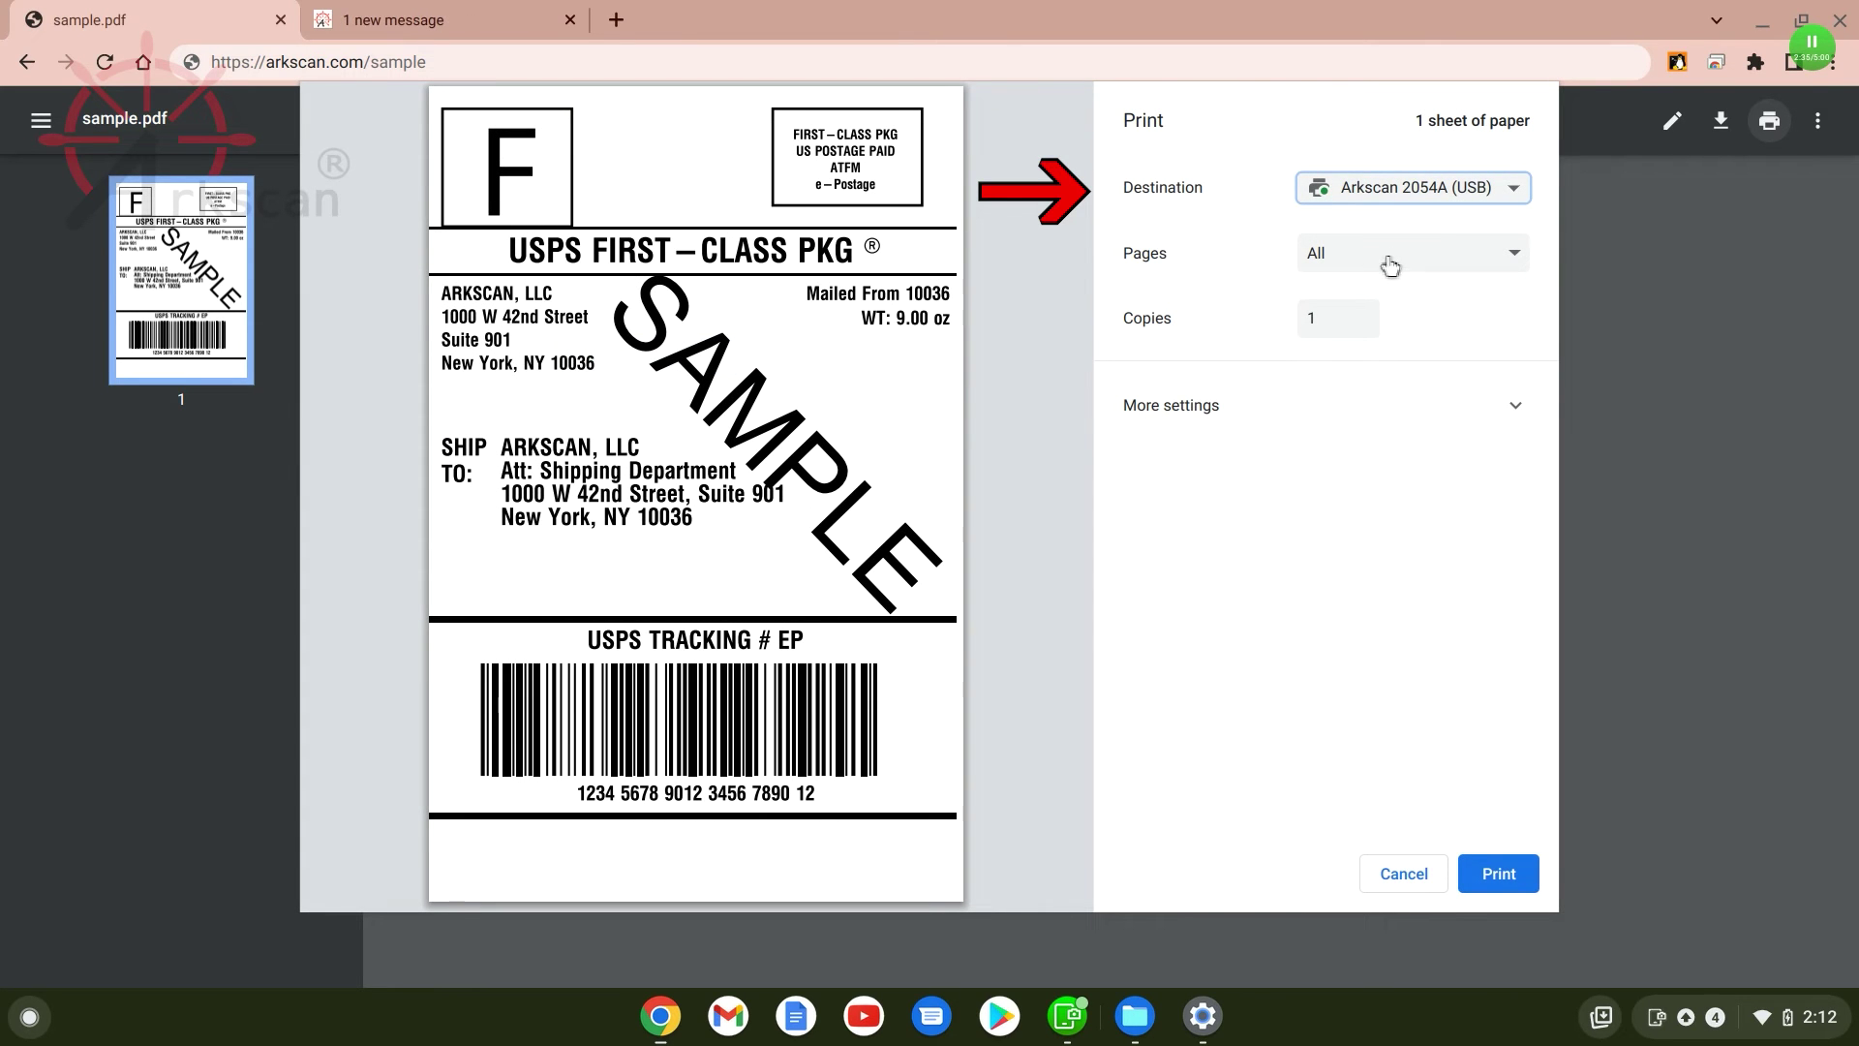
Step: Print at 4x6 paper size, scaled to fit the printable area
click(1291, 425)
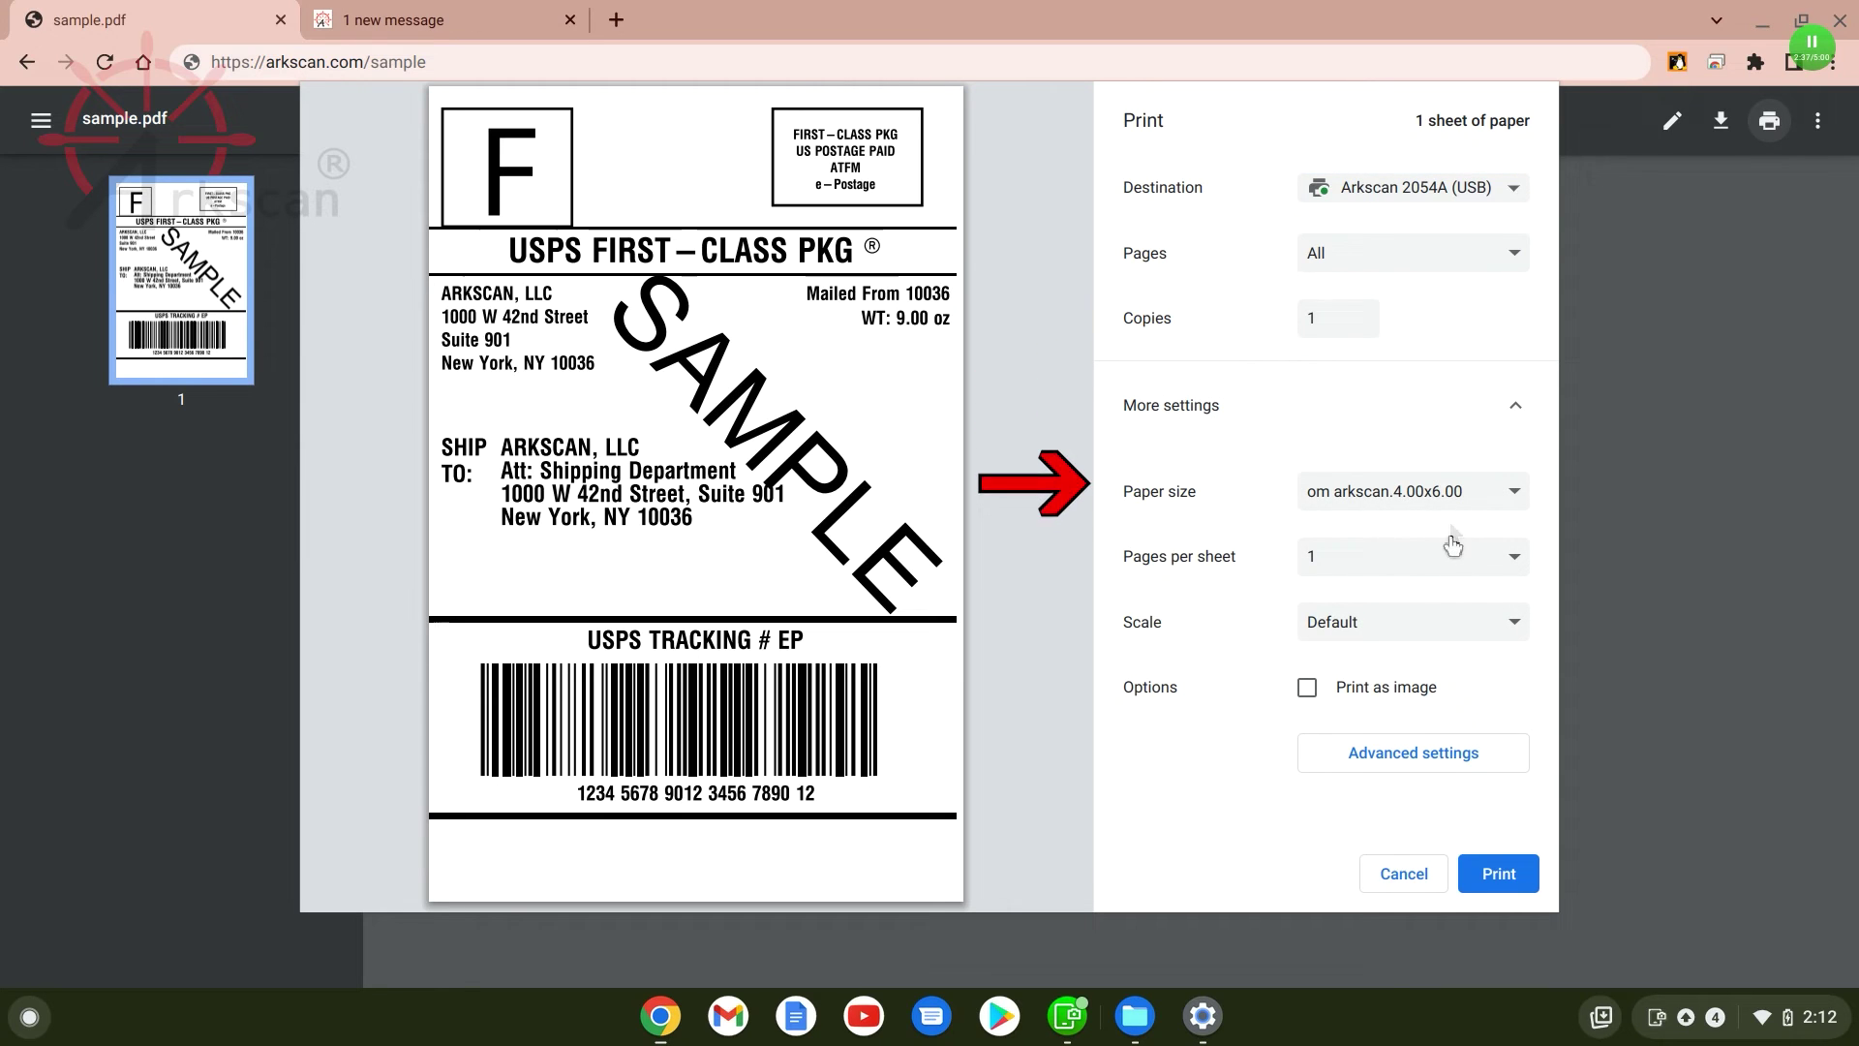
click(1445, 500)
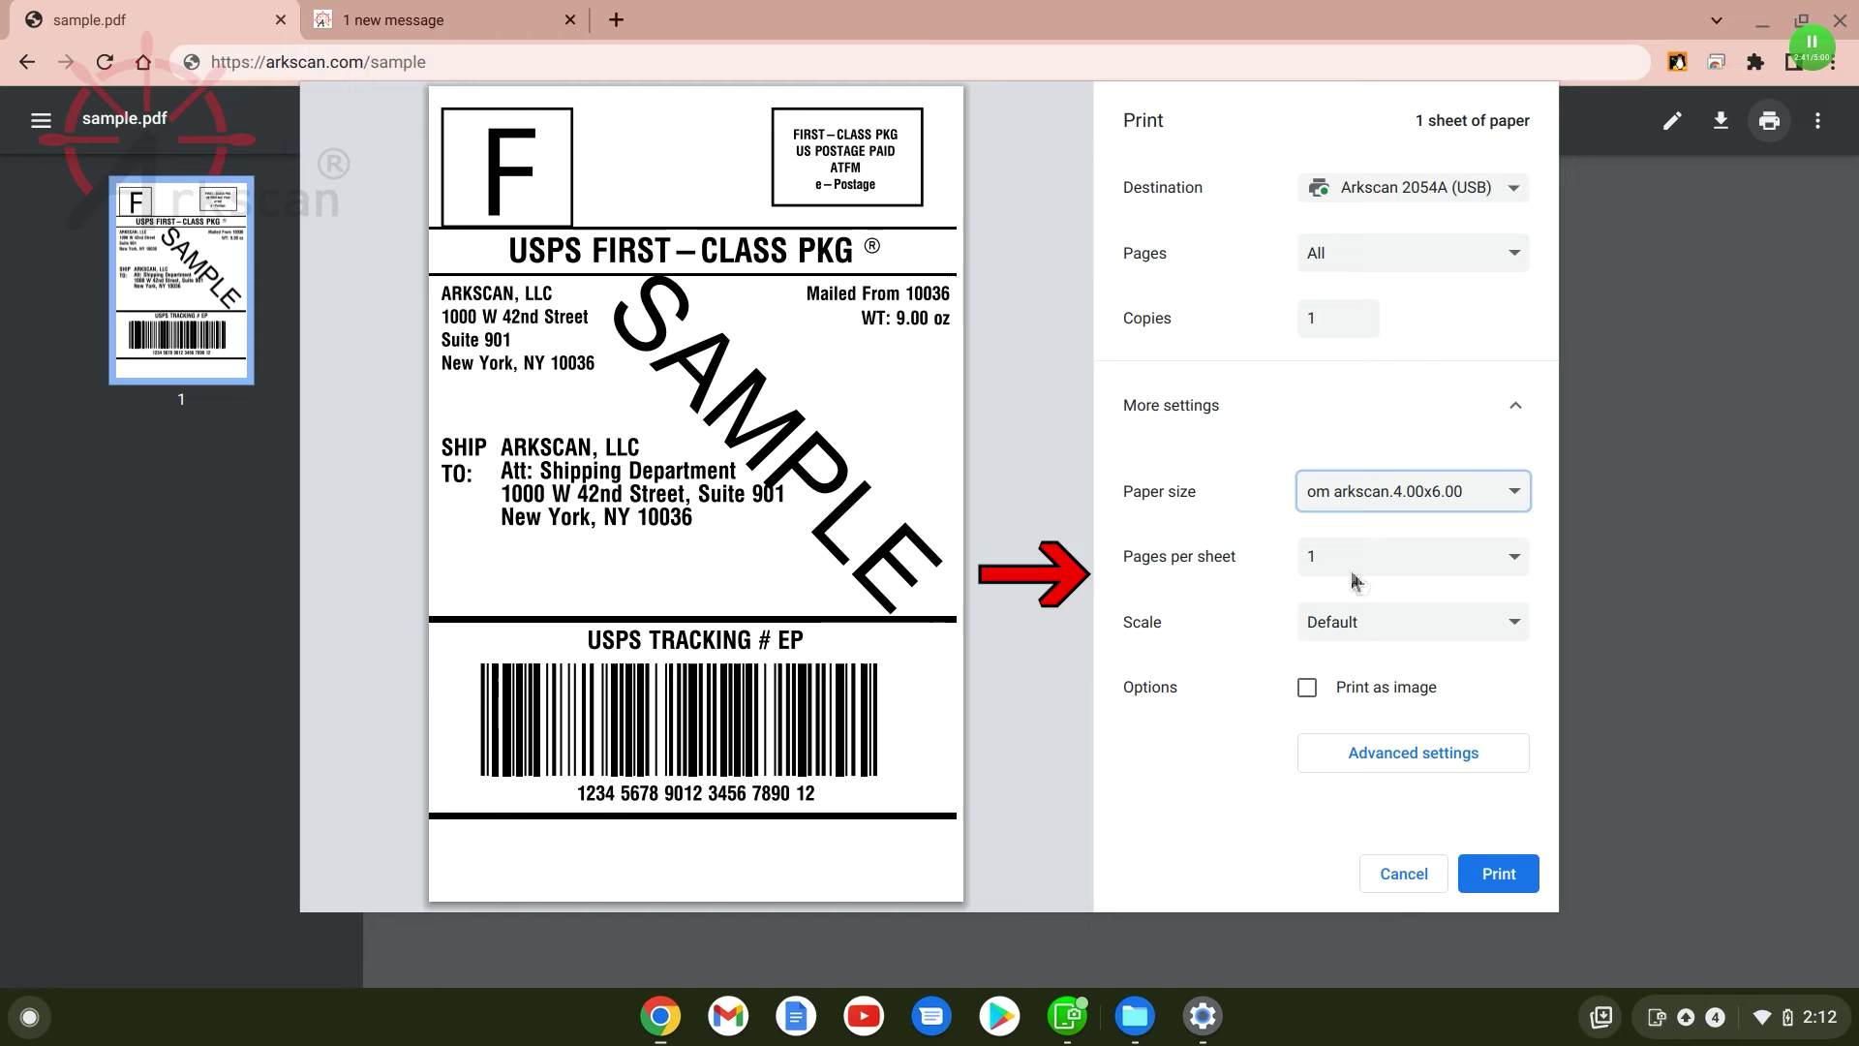
click(1369, 628)
click(1380, 703)
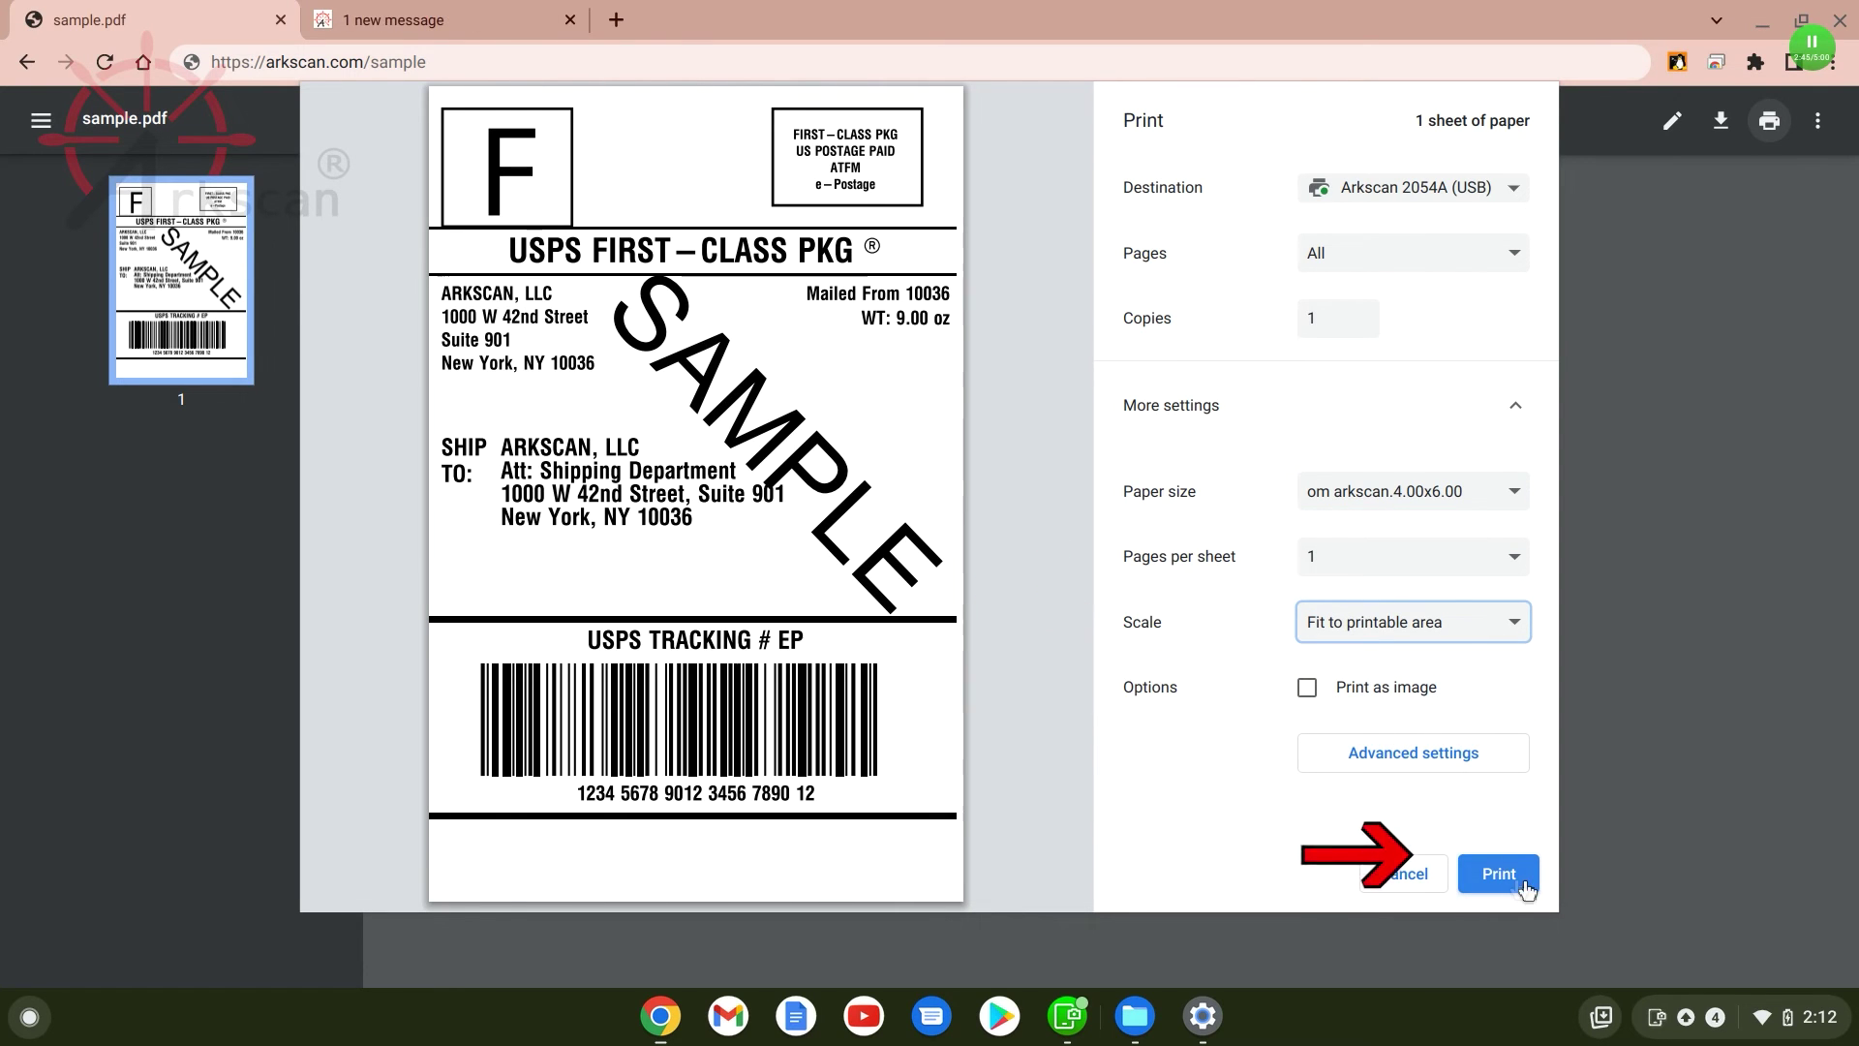
click(1498, 881)
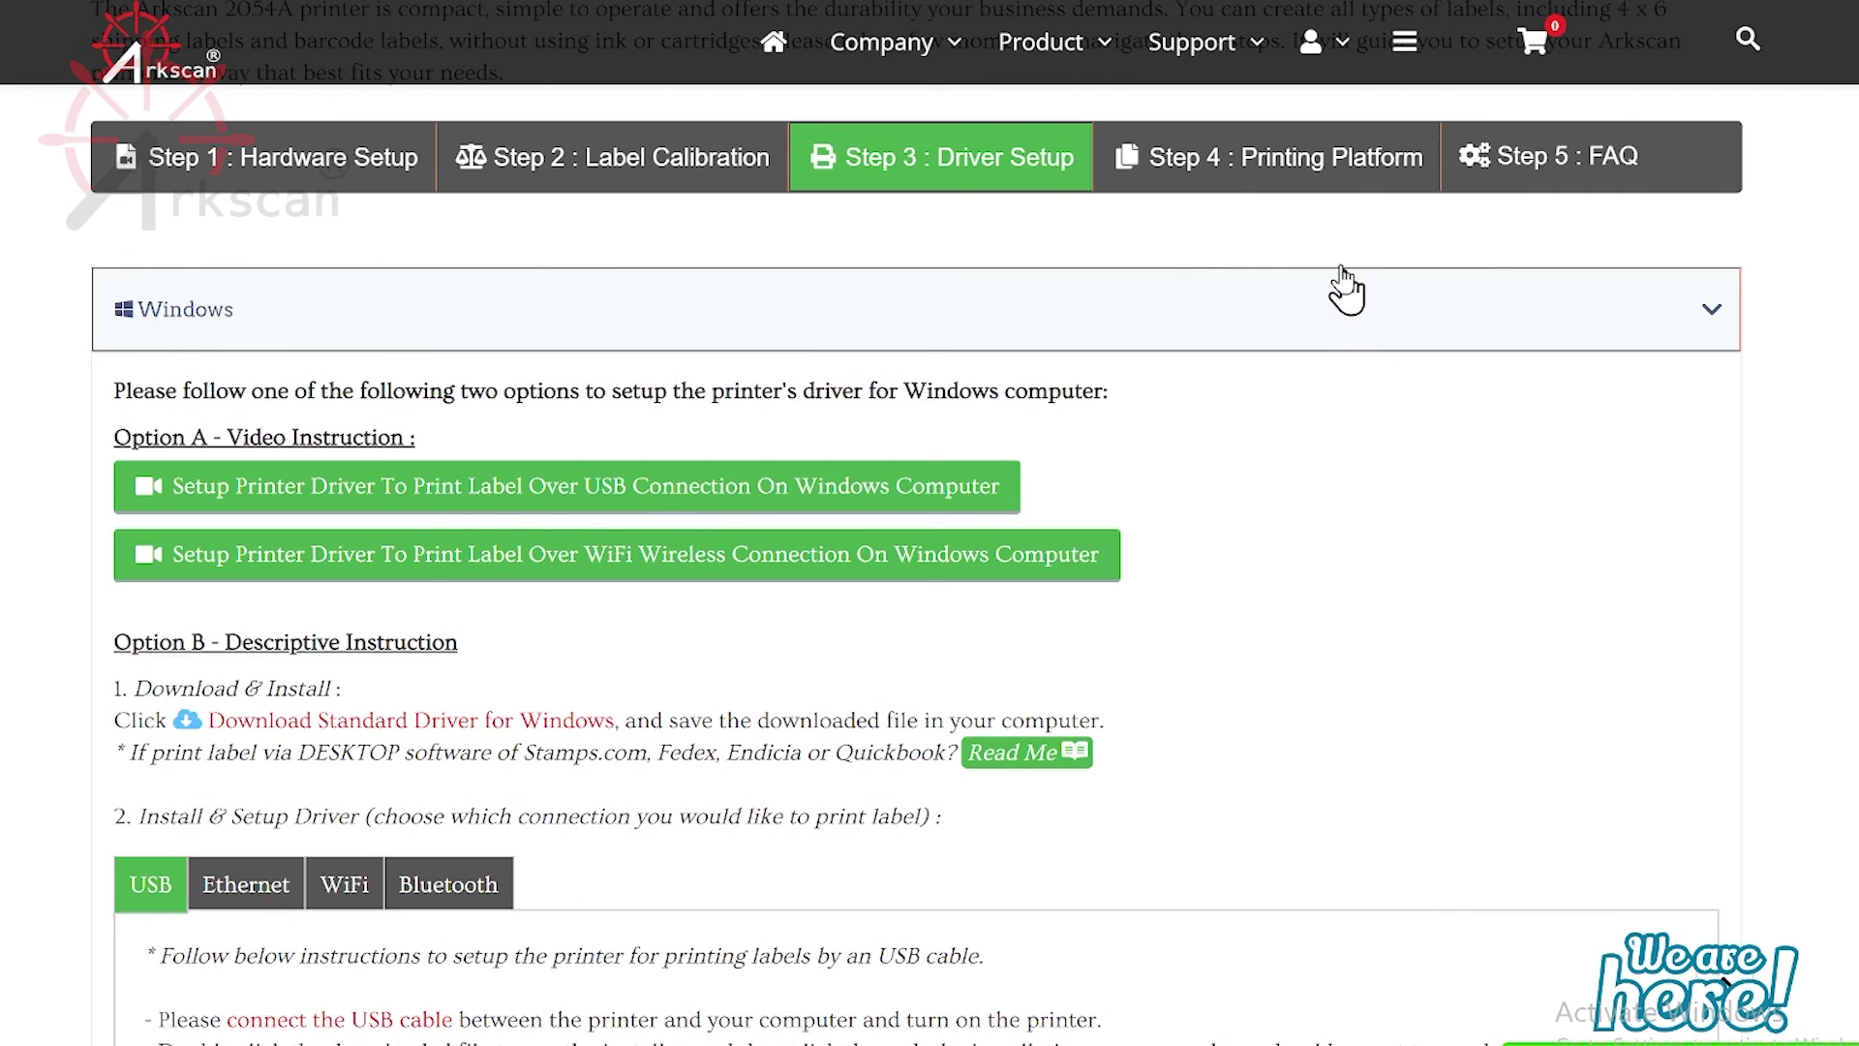
Step: Open the Step 4 : Printing Platform tab of the Arkscan setup guide
click(1303, 181)
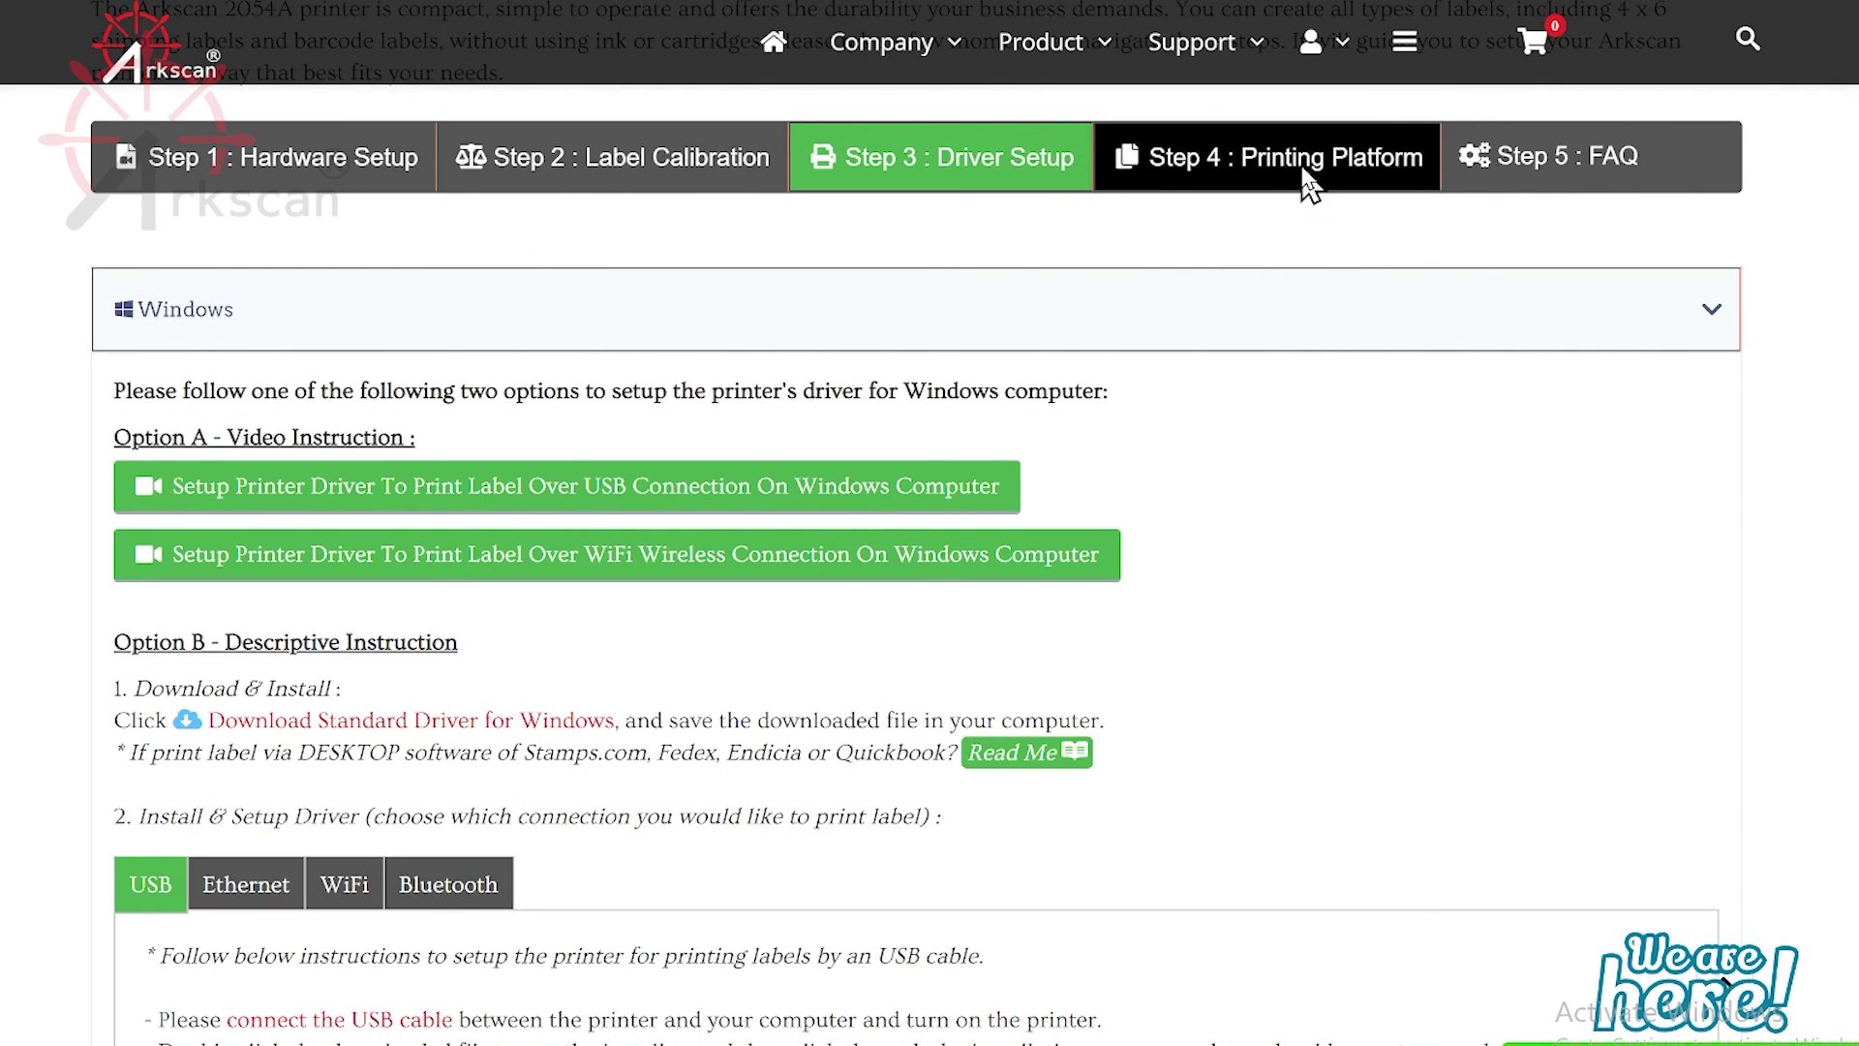